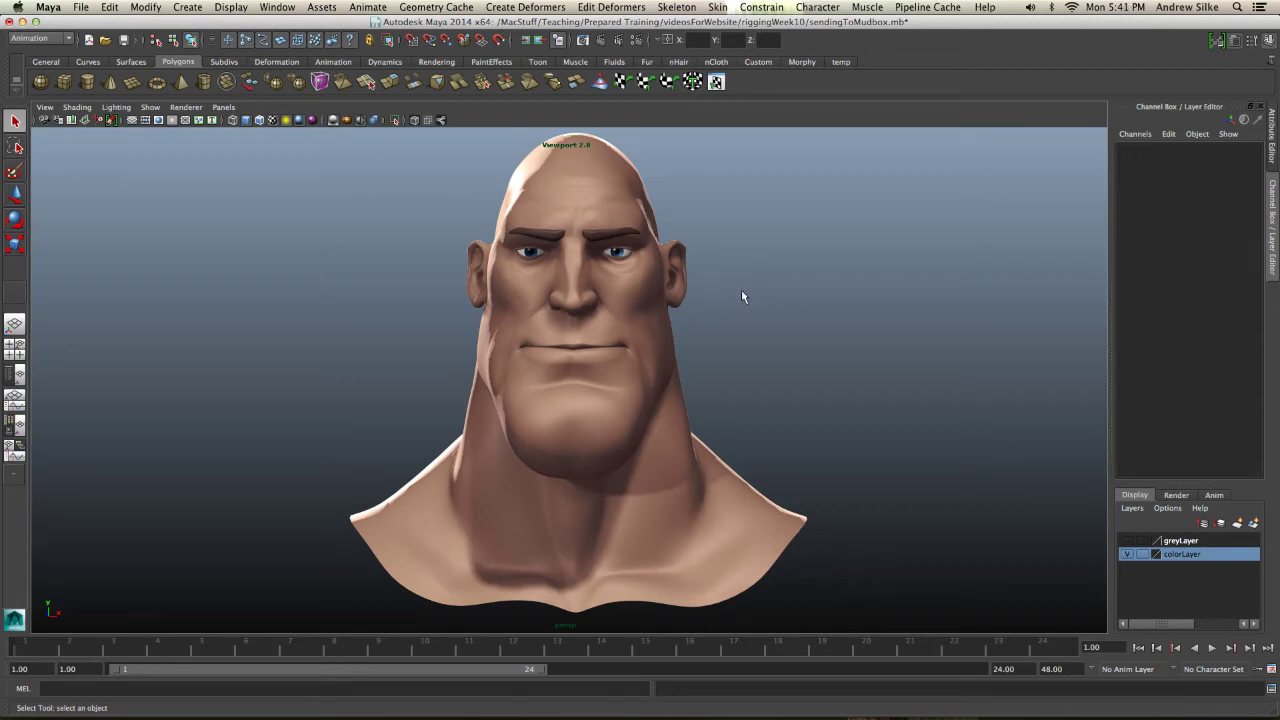
Hide the eyebrow mesh on the character's head
{"action": "mouse_move", "coordinate": [741, 296]}
{"action": "left_mouse_down", "text": "alt"}
{"action": "mouse_move", "coordinate": [606, 320]}
{"action": "mouse_move", "coordinate": [677, 294]}
{"action": "mouse_move", "coordinate": [659, 311]}
{"action": "mouse_move", "coordinate": [666, 280]}
{"action": "mouse_move", "coordinate": [663, 309]}
{"action": "mouse_move", "coordinate": [674, 281]}
{"action": "mouse_move", "coordinate": [680, 322]}
{"action": "left_mouse_up", "text": "alt"}
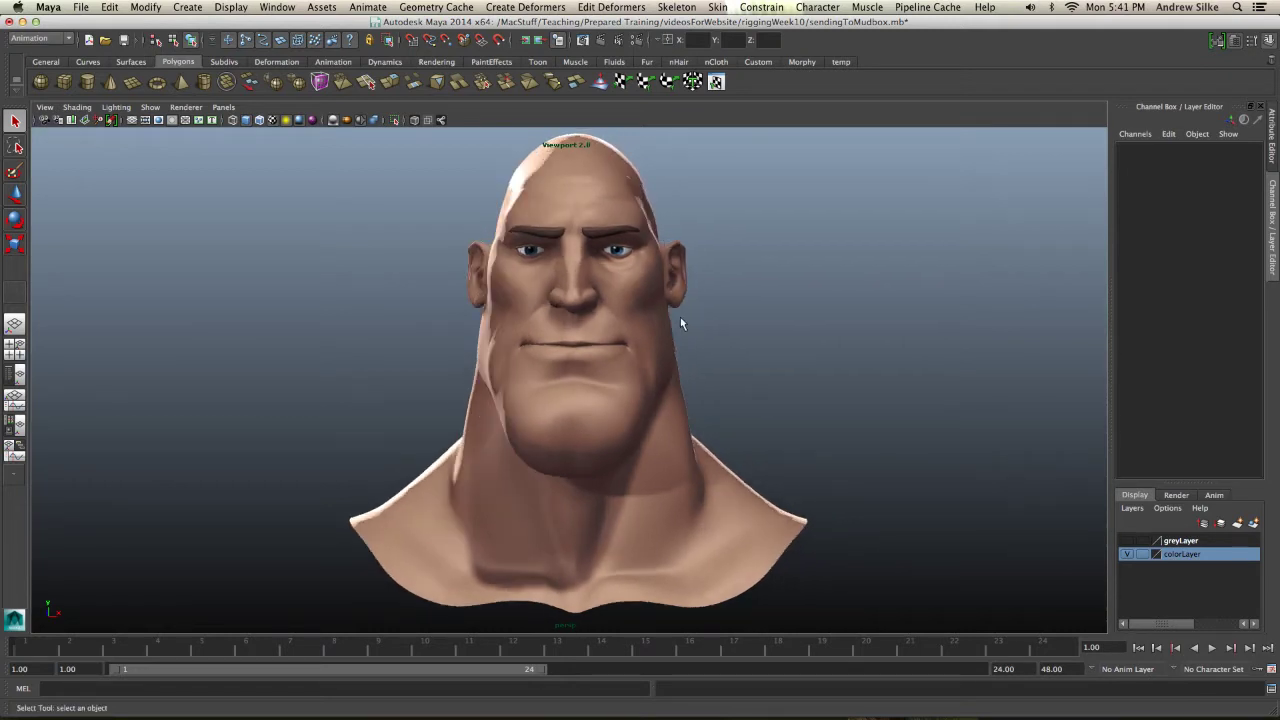
{"action": "right_click_drag", "start_coordinate": [606, 230], "coordinate": [874, 197], "text": "alt"}
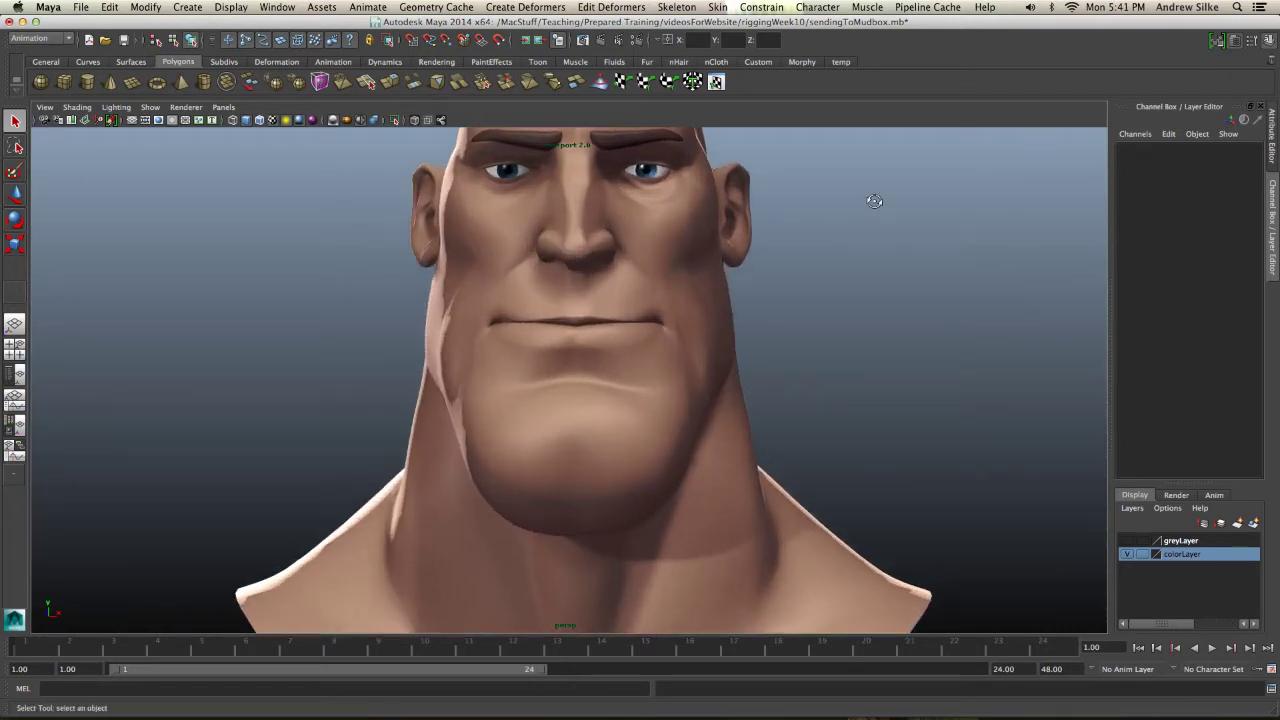
{"action": "left_click_drag", "start_coordinate": [874, 197], "coordinate": [717, 220], "text": "alt"}
{"action": "middle_click_drag", "start_coordinate": [686, 220], "coordinate": [694, 324], "text": "alt"}
{"action": "left_click_drag", "start_coordinate": [694, 324], "coordinate": [540, 245], "text": "alt"}
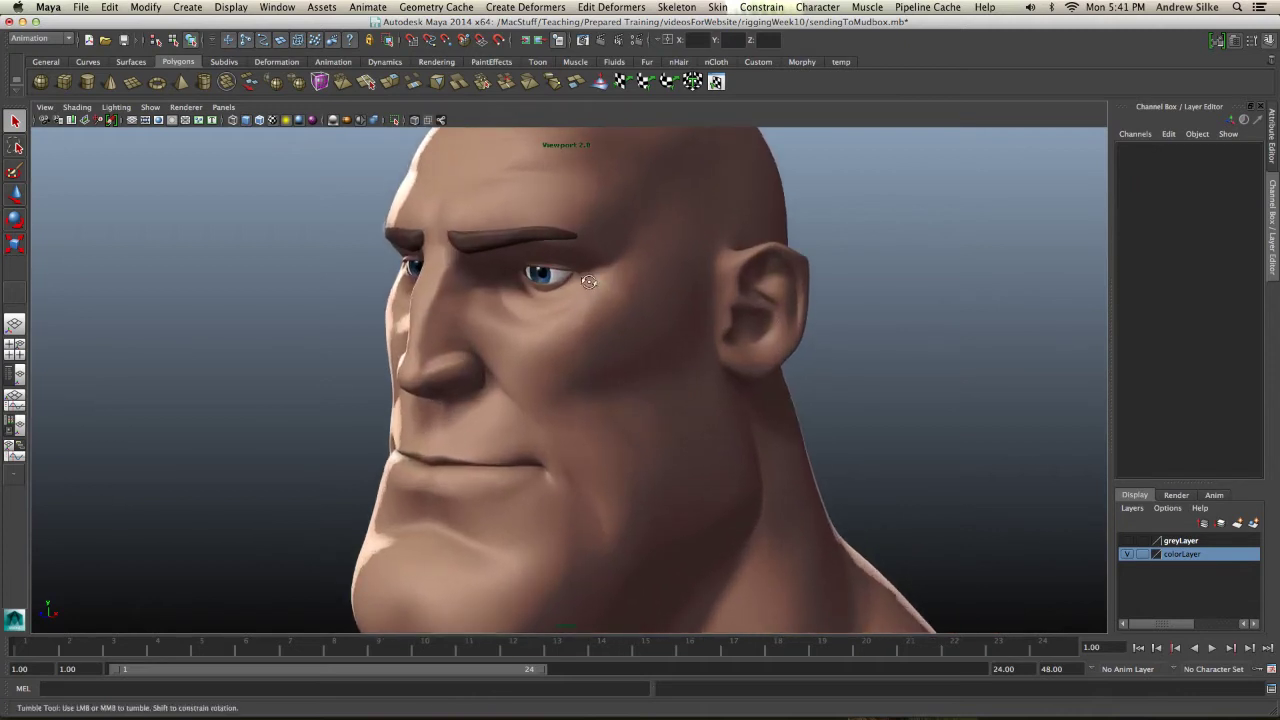
{"action": "left_click", "coordinate": [504, 232]}
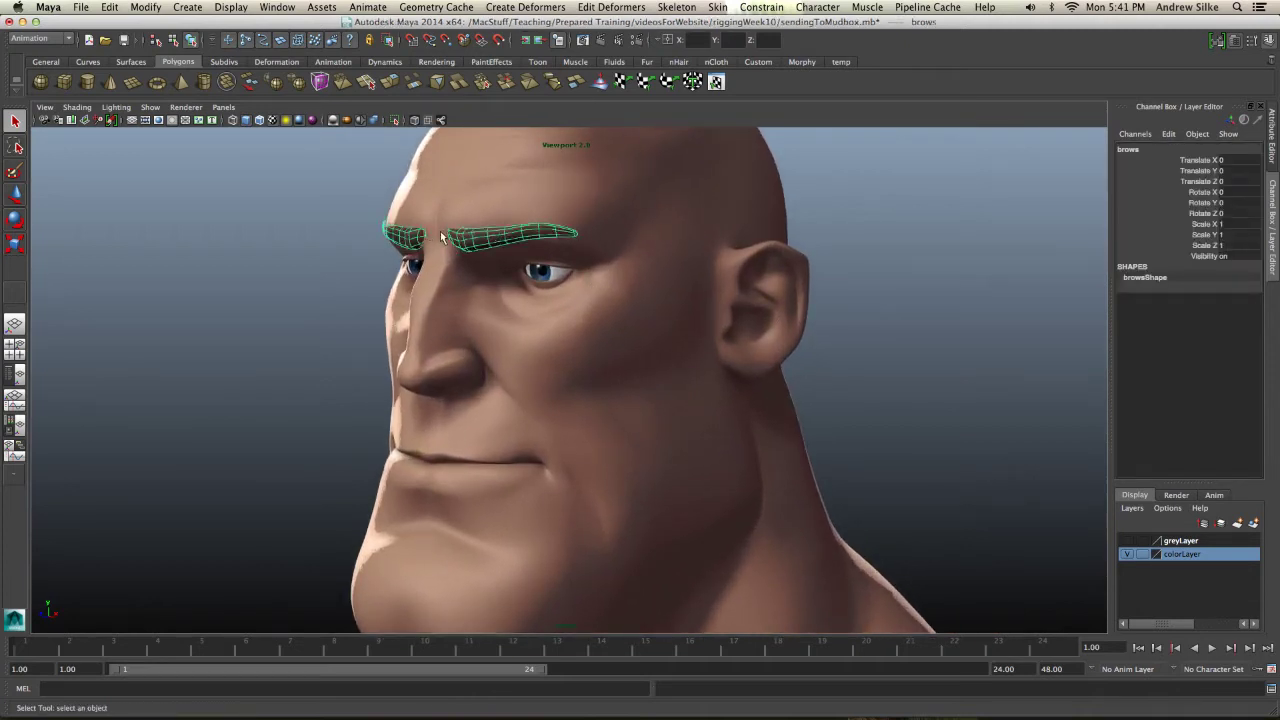
{"action": "key", "text": "ctrl+h"}
Move the lens mesh of the character's left eye out into the empty space in front of the face
{"action": "left_click_drag", "start_coordinate": [450, 234], "coordinate": [566, 253], "text": "alt"}
{"action": "right_click_drag", "start_coordinate": [566, 253], "coordinate": [570, 332], "text": "alt"}
{"action": "left_click", "coordinate": [550, 317]}
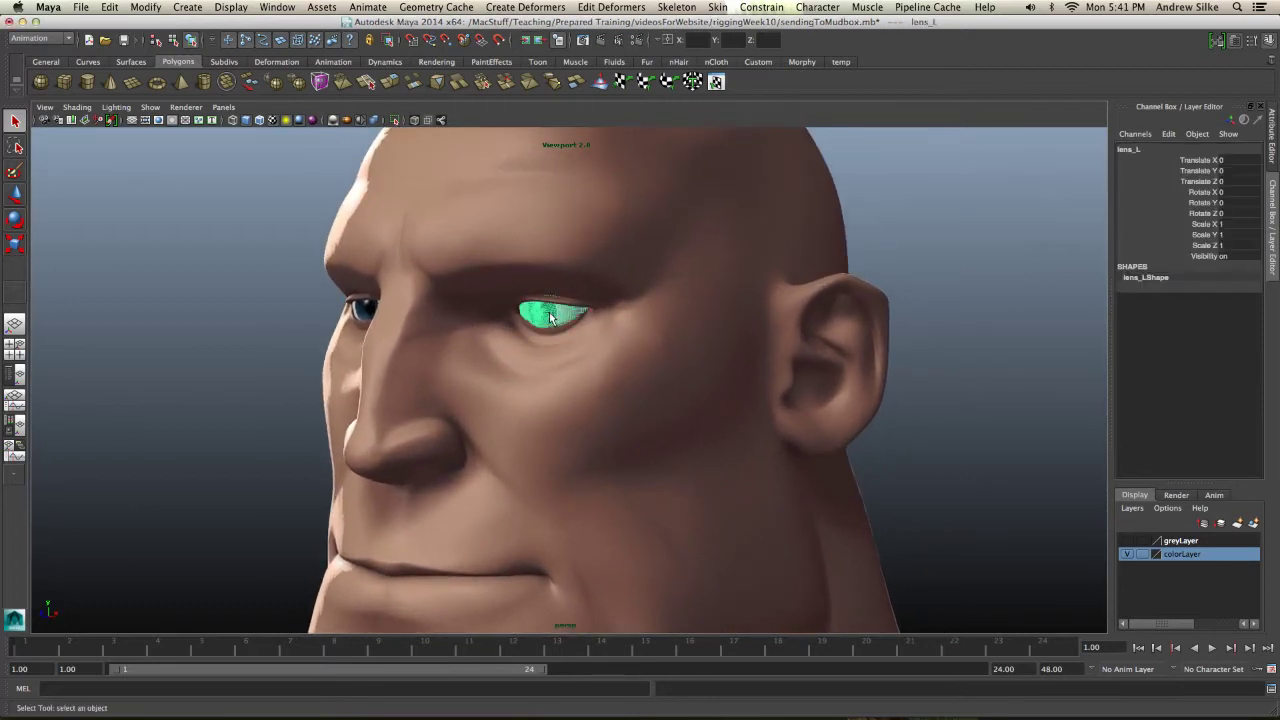
{"action": "key", "text": "w"}
{"action": "left_click_drag", "start_coordinate": [607, 345], "coordinate": [258, 368]}
{"action": "left_click", "coordinate": [258, 368]}
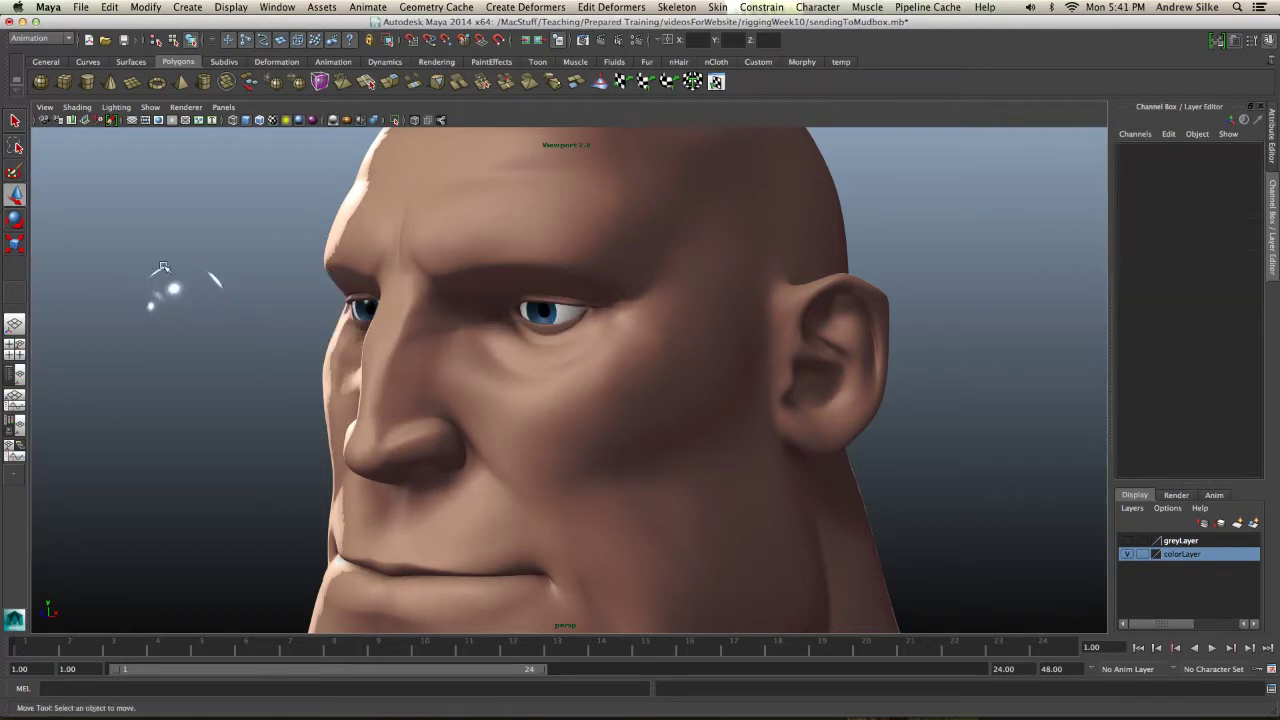
Hide the moved-out left eye lens and the right eye lens
{"action": "left_click", "coordinate": [186, 310]}
{"action": "key", "text": "e"}
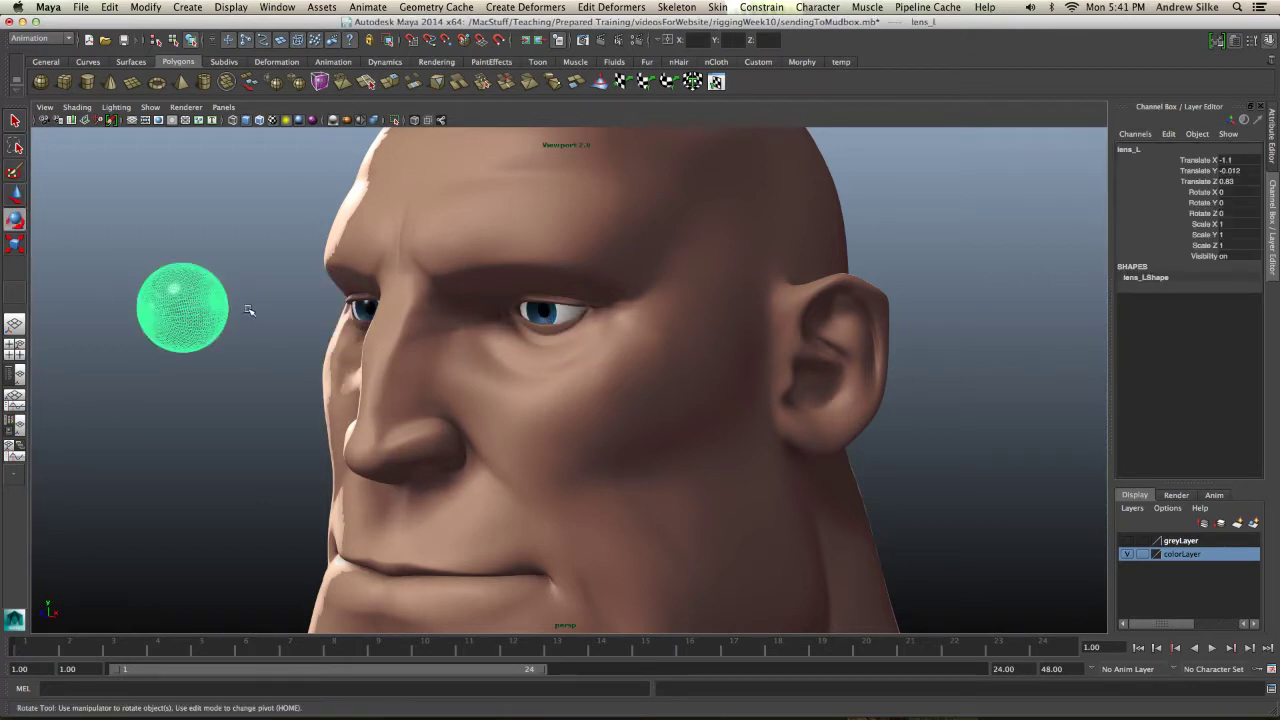
{"action": "key", "text": "ctrl+h"}
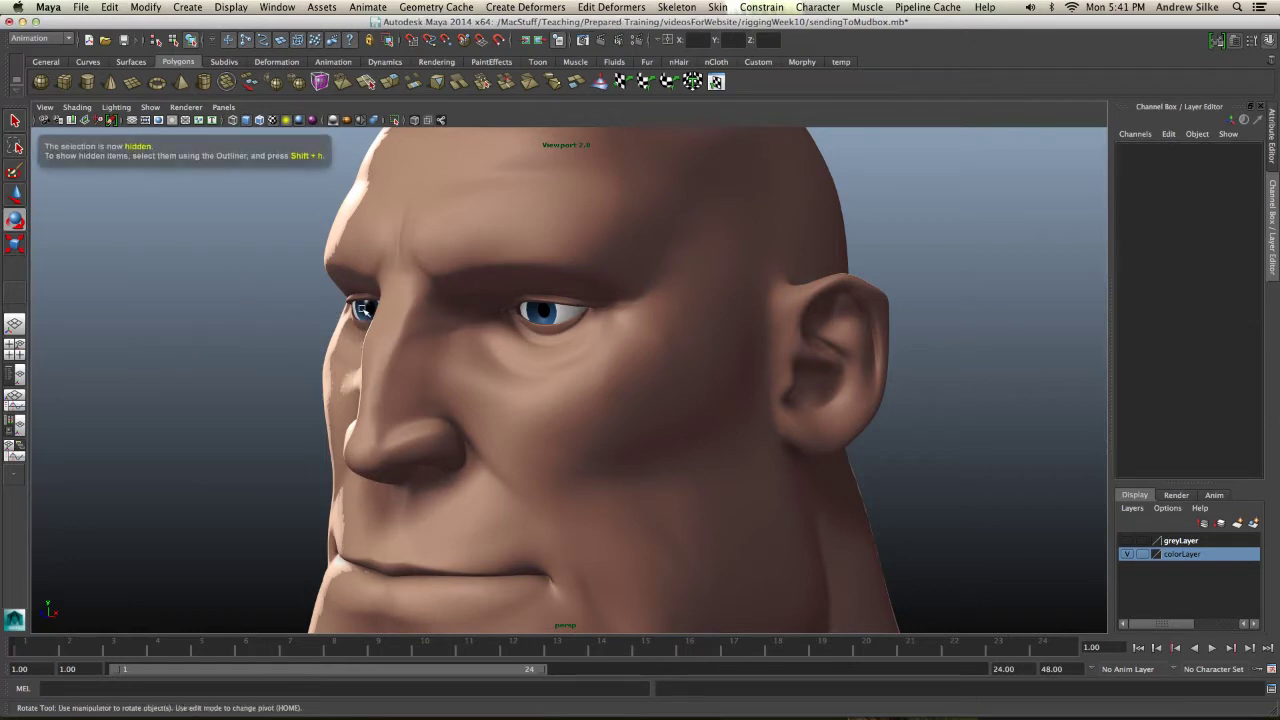
{"action": "left_click", "coordinate": [368, 312]}
{"action": "left_click", "coordinate": [247, 362]}
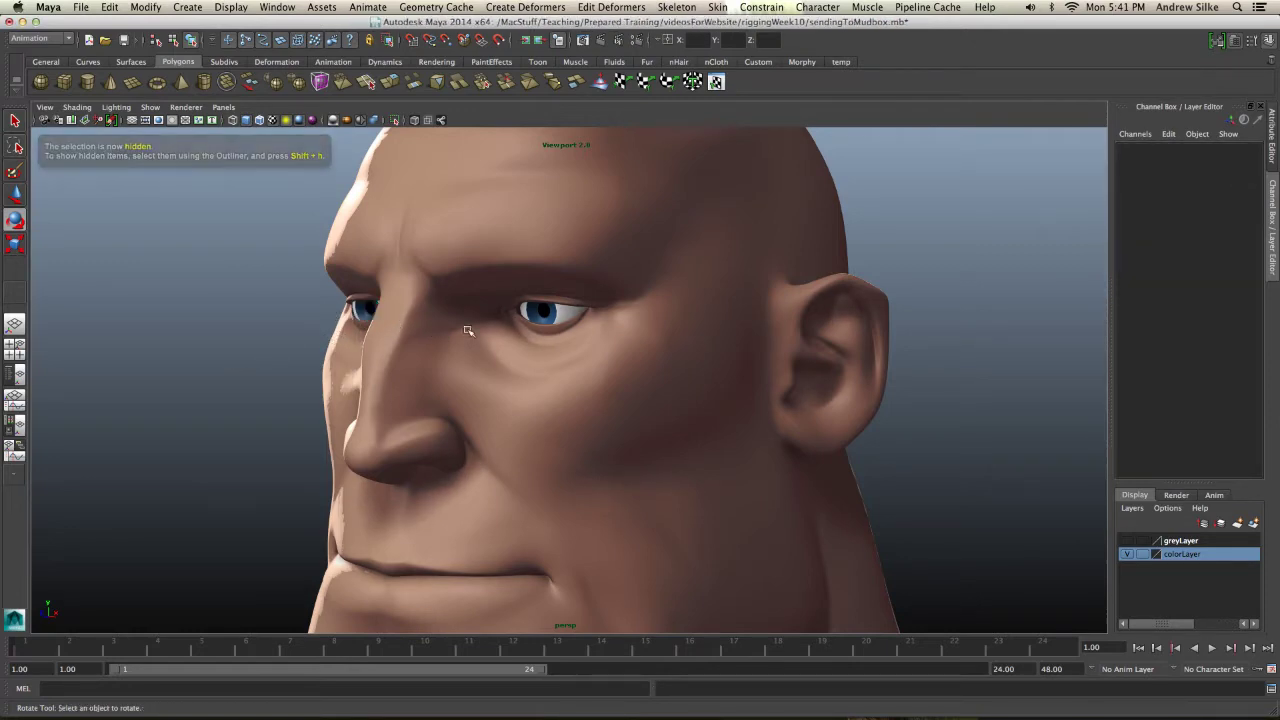
Select the face and eye meshes together, delete their construction history and freeze their transformations
{"action": "left_click_drag", "start_coordinate": [483, 288], "coordinate": [330, 335]}
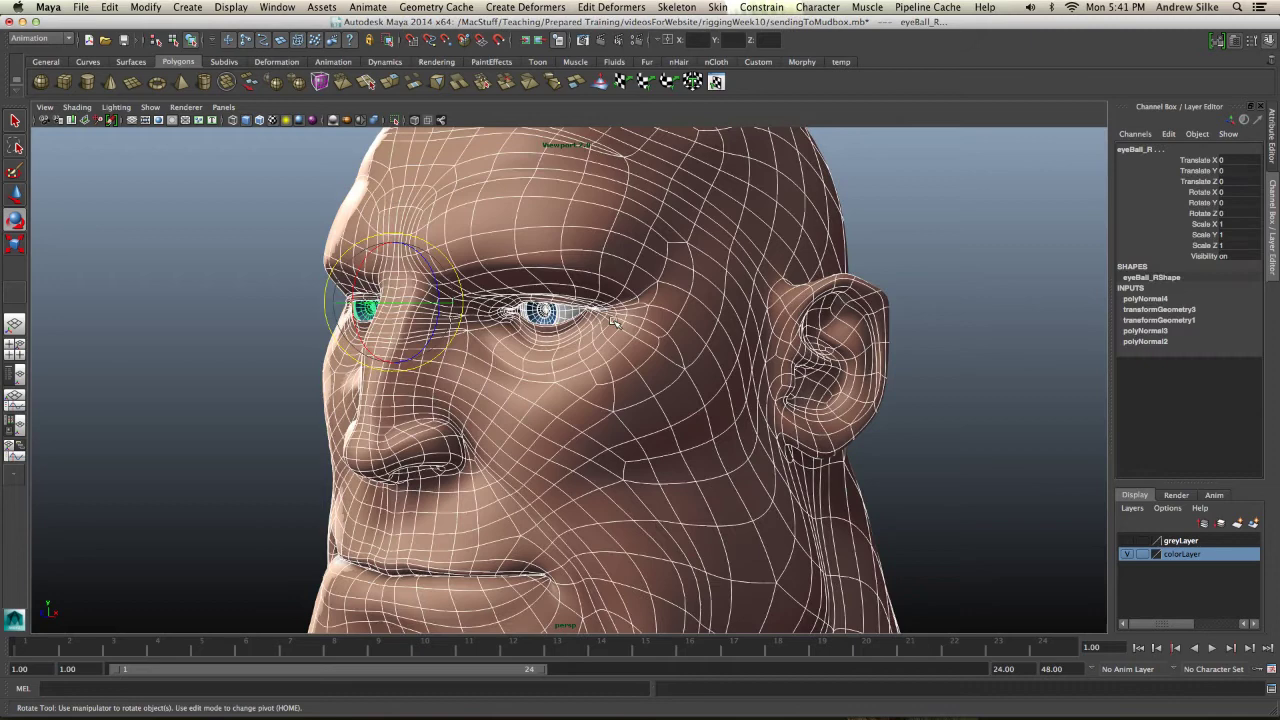
{"action": "right_click_drag", "start_coordinate": [683, 286], "coordinate": [450, 295], "text": "alt"}
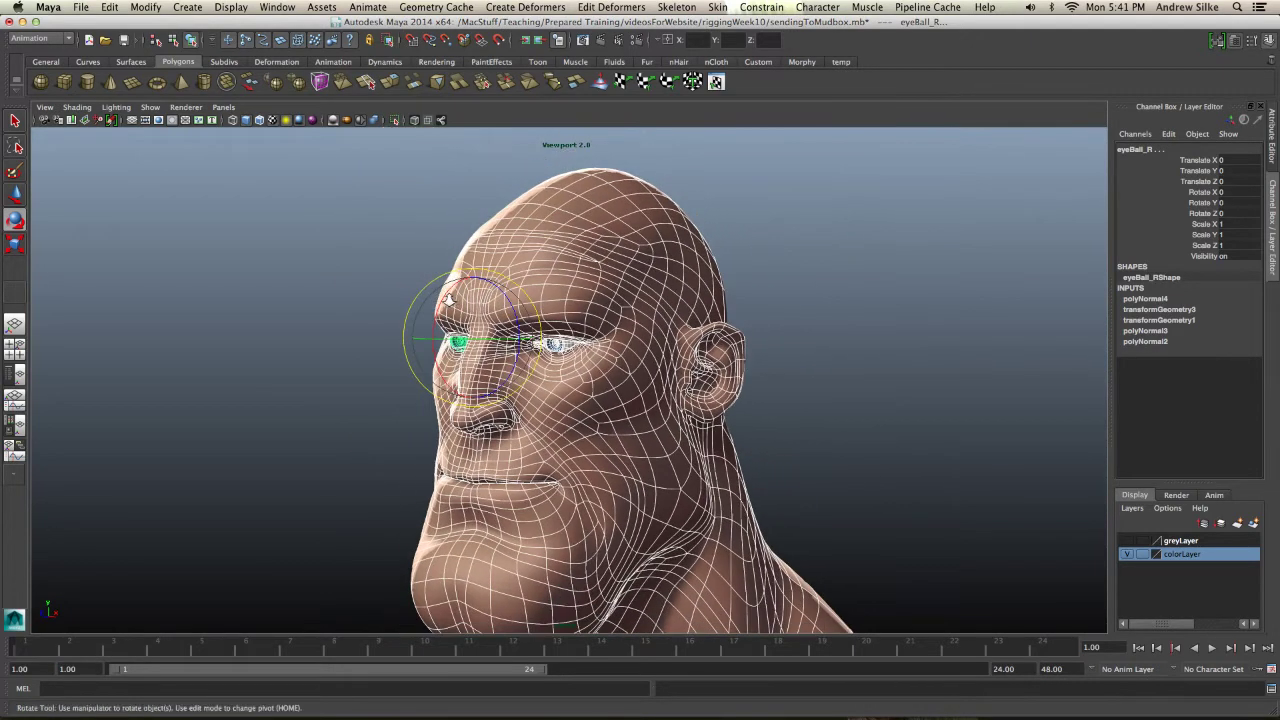
{"action": "left_click_drag", "start_coordinate": [405, 295], "coordinate": [504, 300], "text": "alt"}
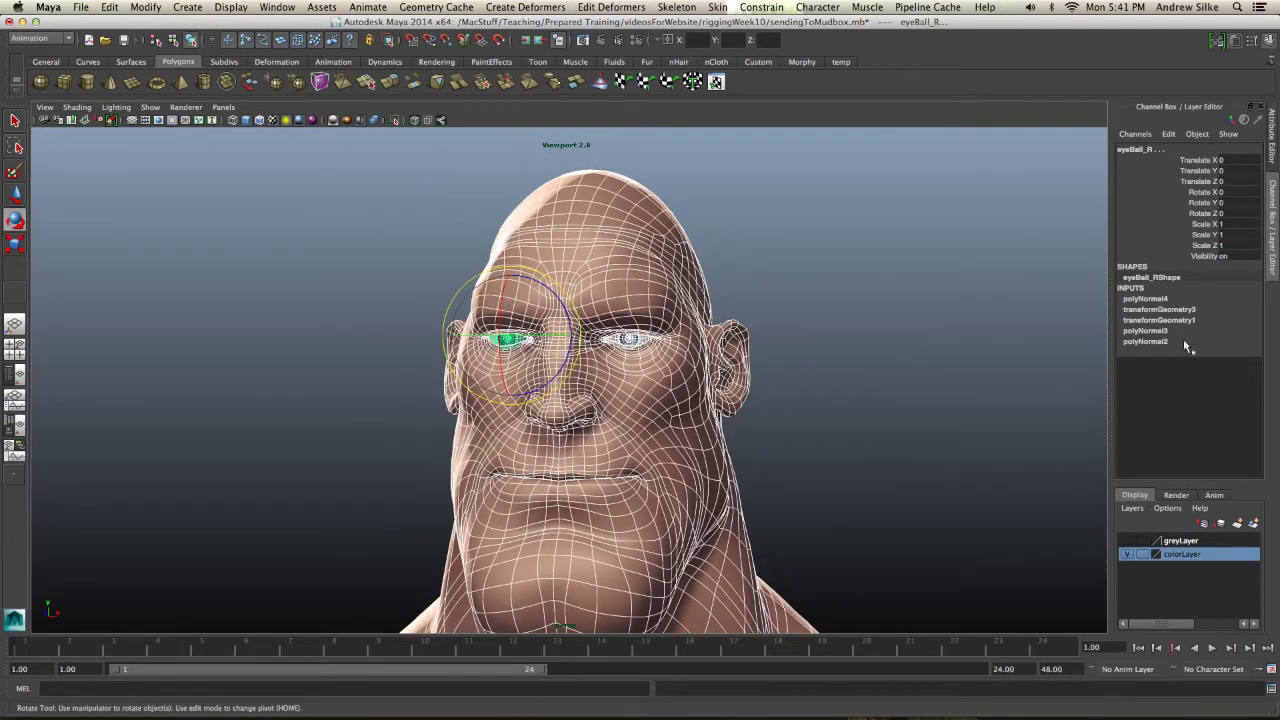
{"action": "key", "text": "alt+shift+d"}
{"action": "key", "text": "g"}
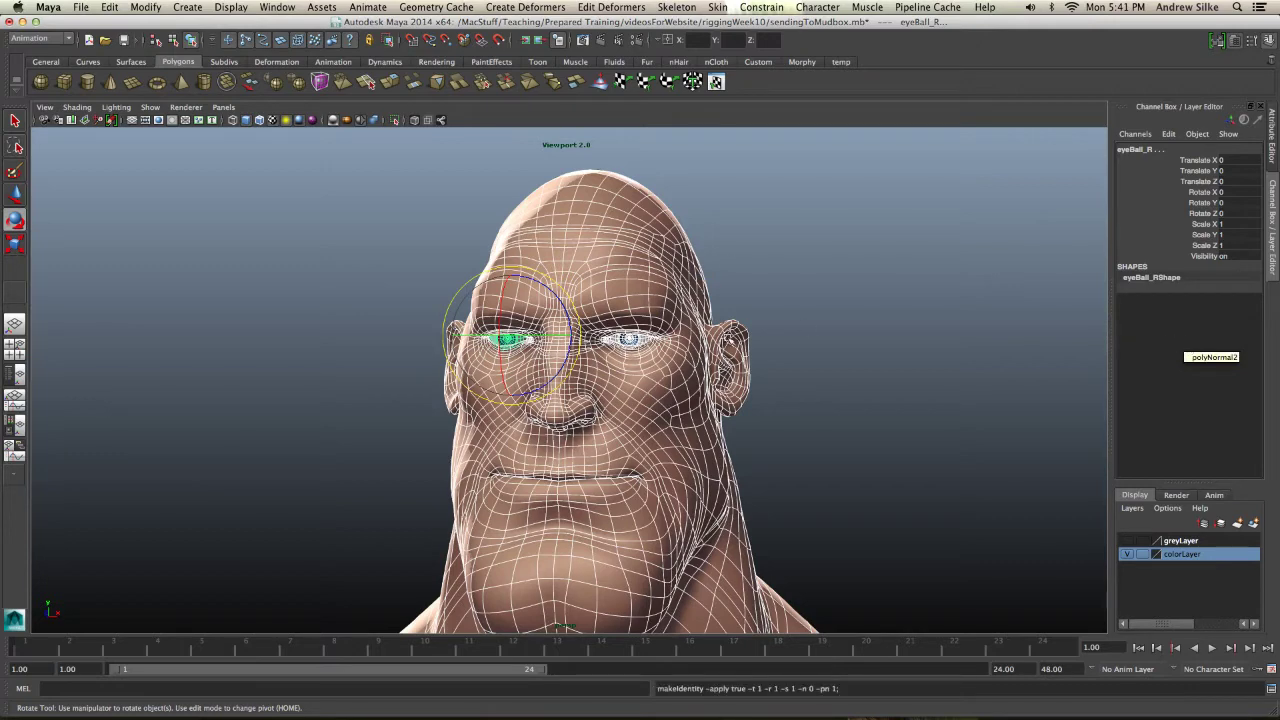
{"action": "left_click_drag", "start_coordinate": [675, 363], "coordinate": [666, 297], "text": "alt"}
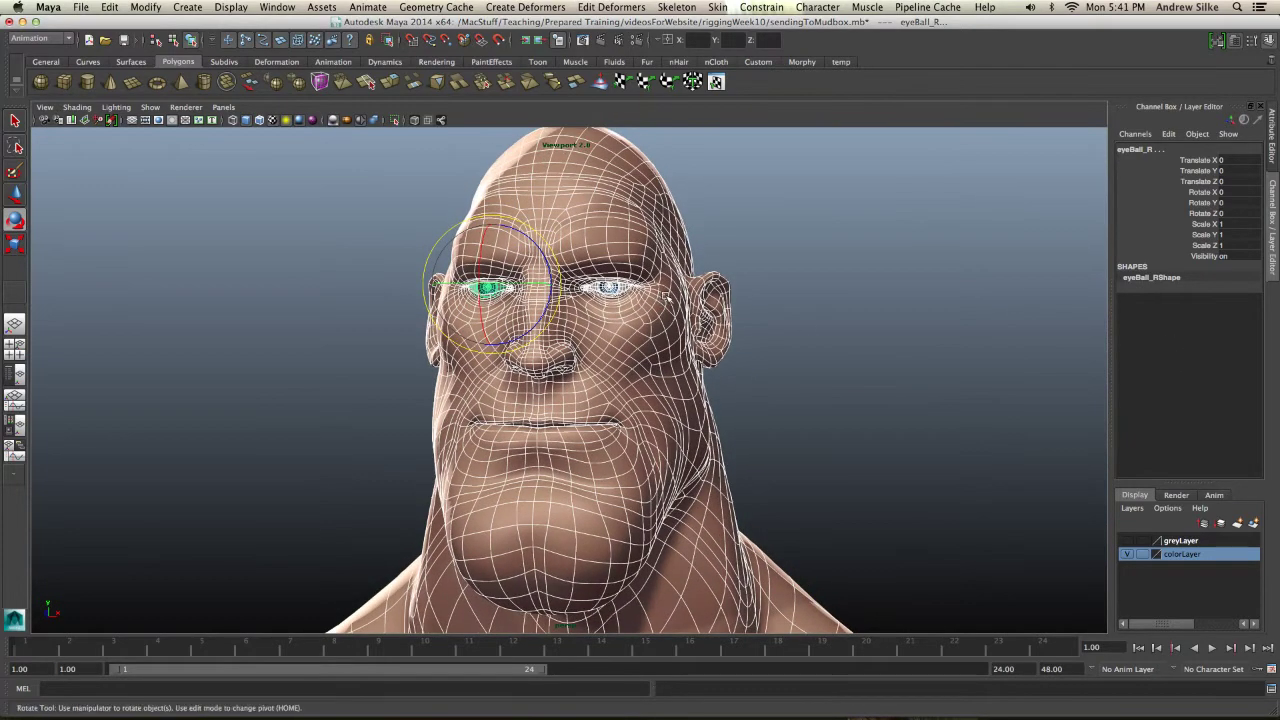
{"action": "key", "text": "q"}
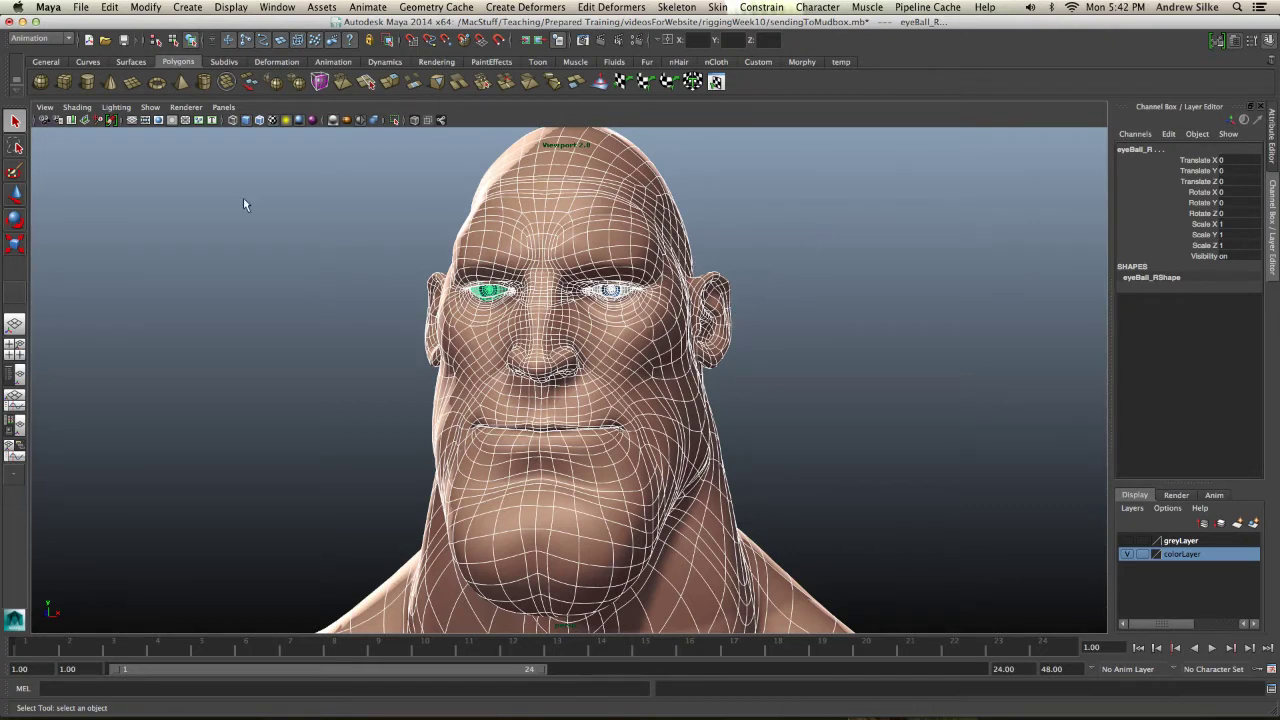
Send the selected meshes to Mudbox as a new scene, keeping the flagged eyeBall_L mesh
{"action": "left_click", "coordinate": [49, 7]}
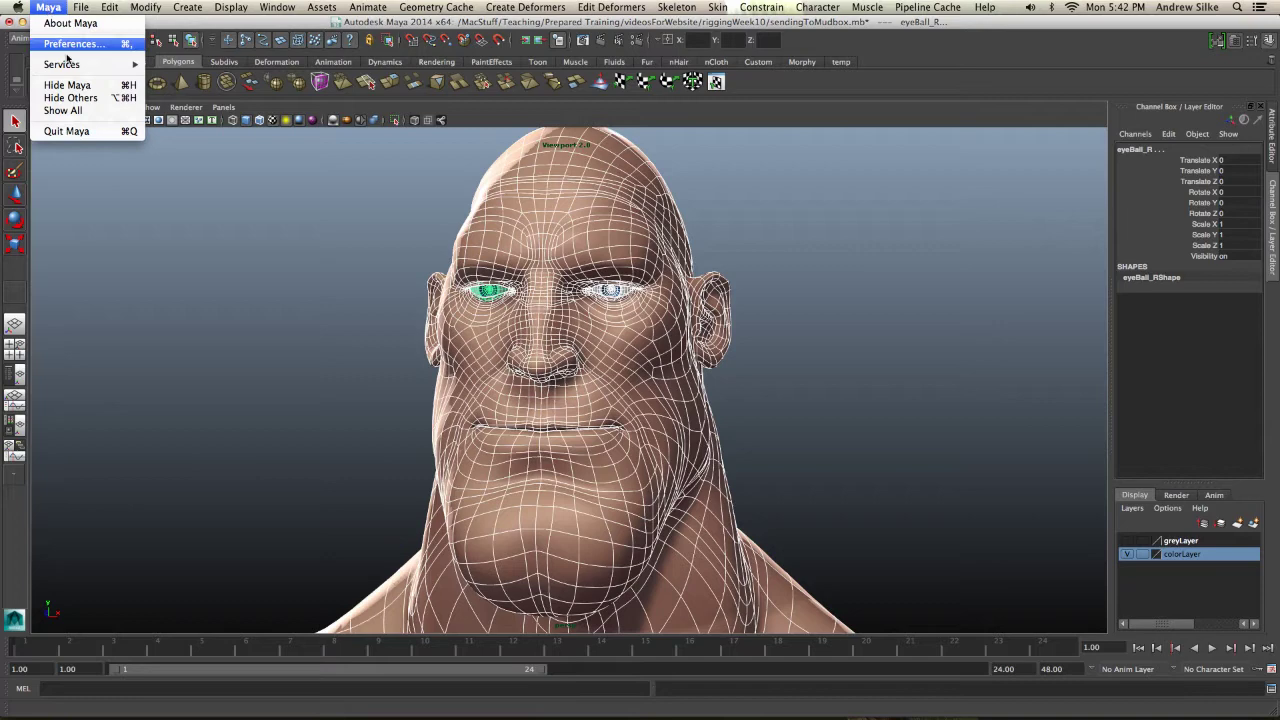
{"action": "mouse_move", "coordinate": [78, 8]}
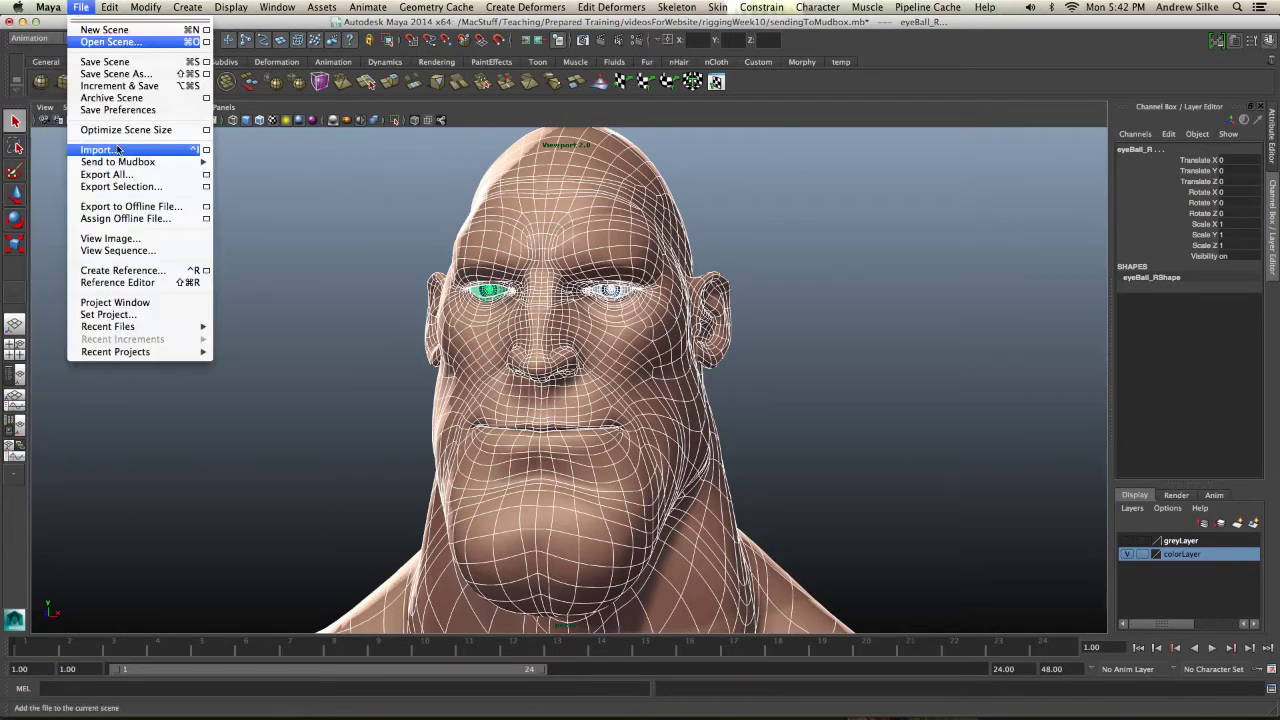
{"action": "mouse_move", "coordinate": [122, 166]}
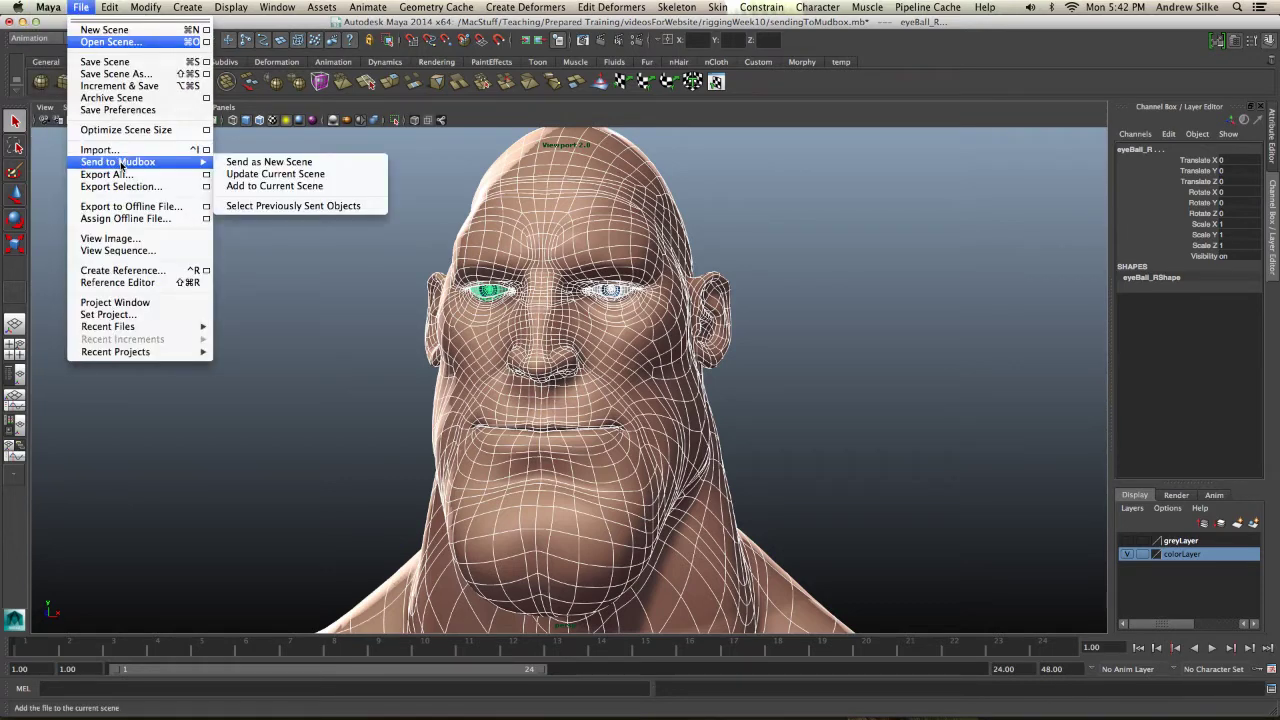
{"action": "left_click", "coordinate": [276, 166]}
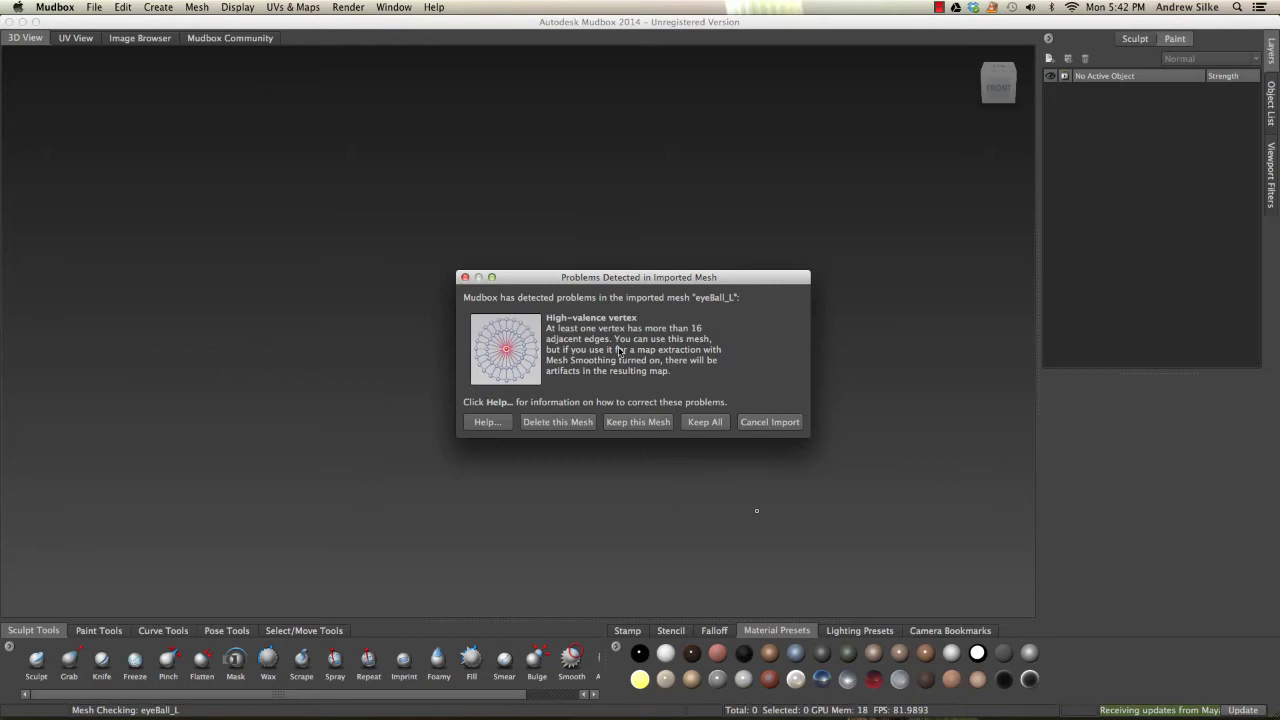
{"action": "left_click_drag", "start_coordinate": [603, 283], "coordinate": [587, 154]}
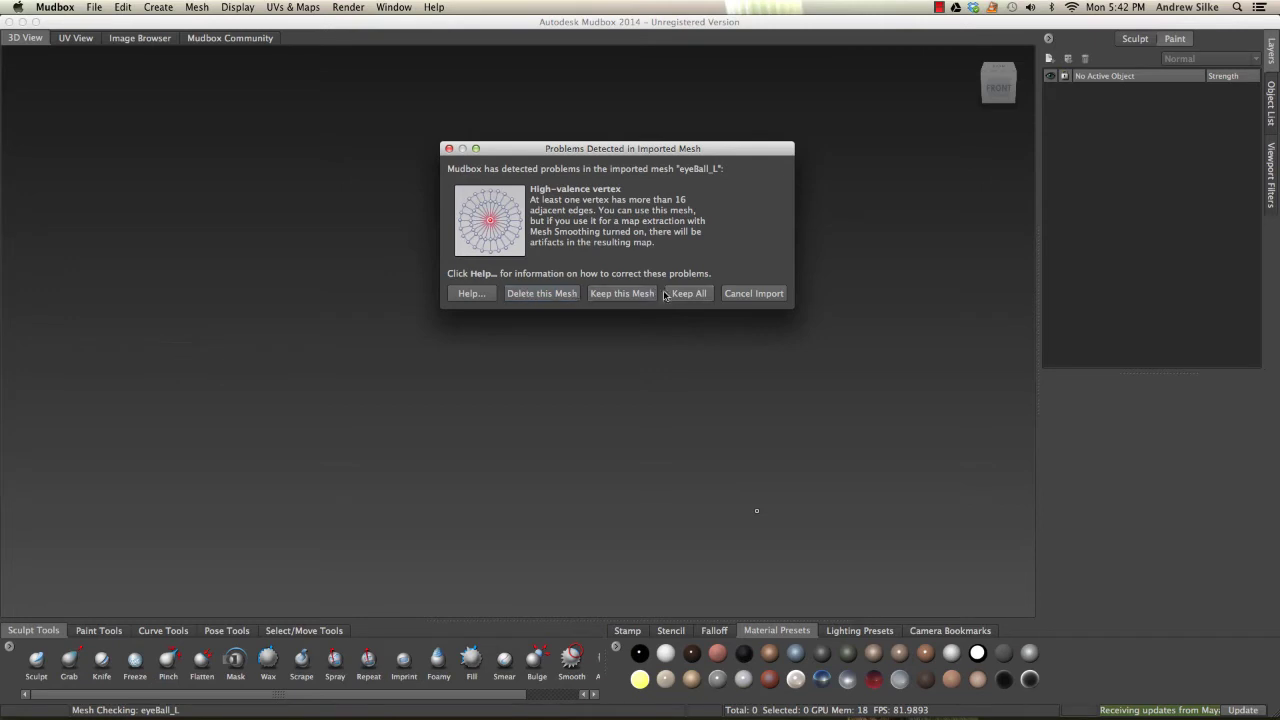
{"action": "left_click", "coordinate": [601, 294]}
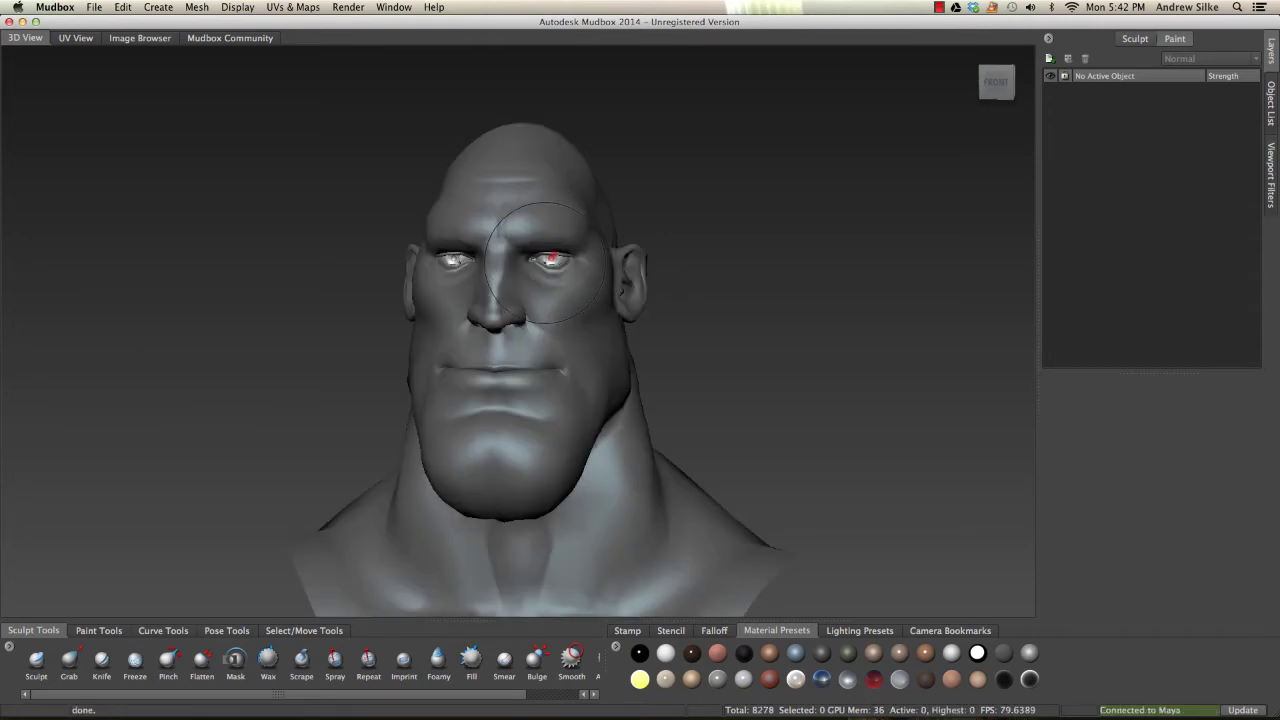
Turn off the display of mesh errors for the imported head
{"action": "left_click", "coordinate": [236, 8]}
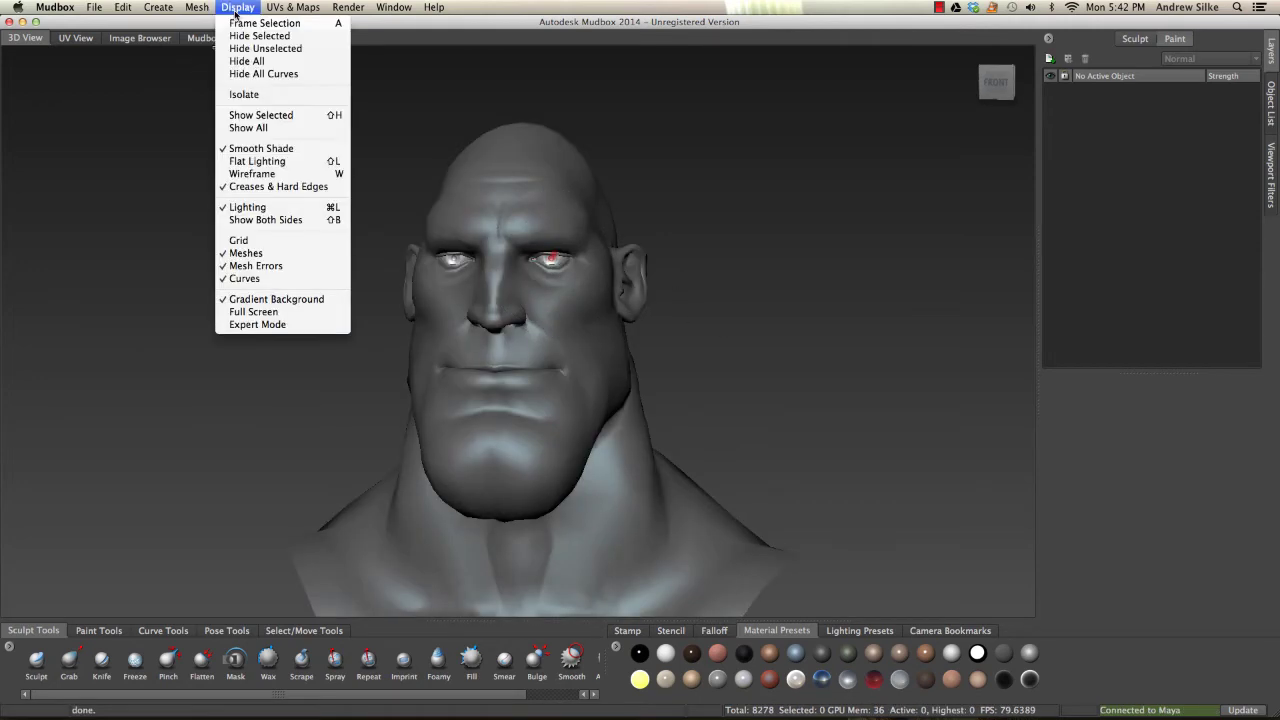
{"action": "left_click", "coordinate": [256, 267]}
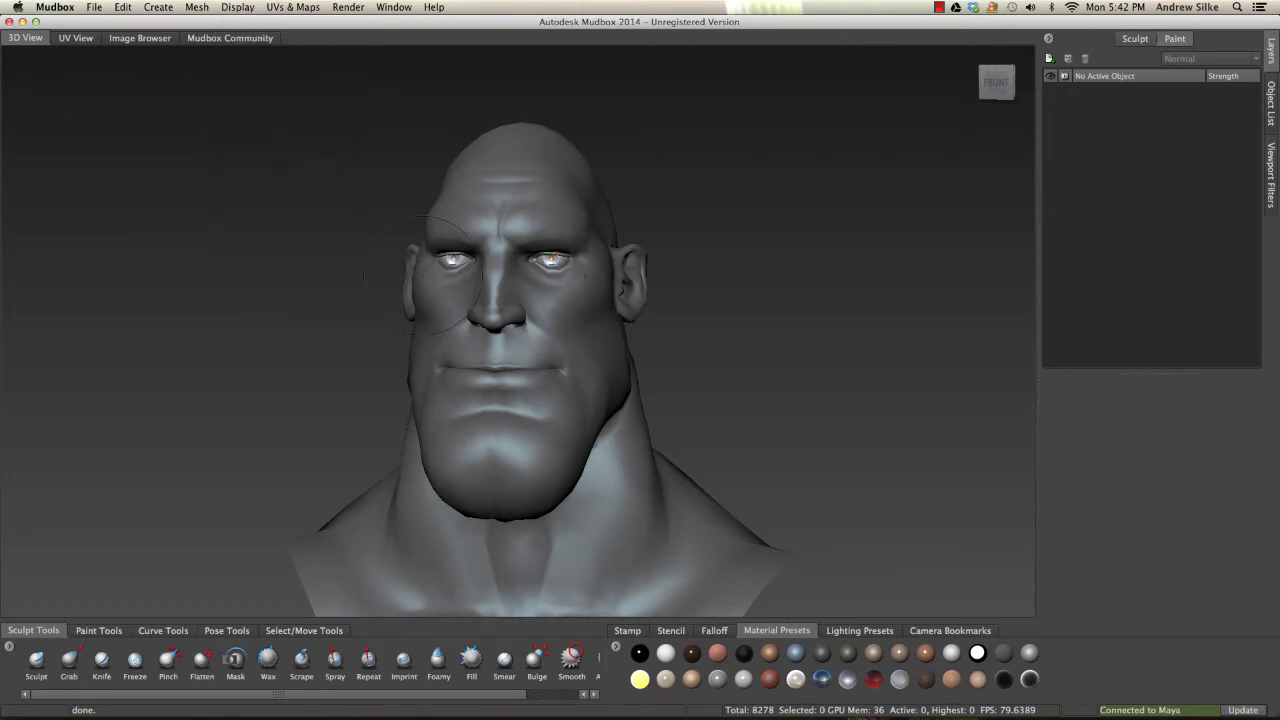
{"action": "left_click_drag", "start_coordinate": [697, 286], "coordinate": [666, 334], "text": "alt"}
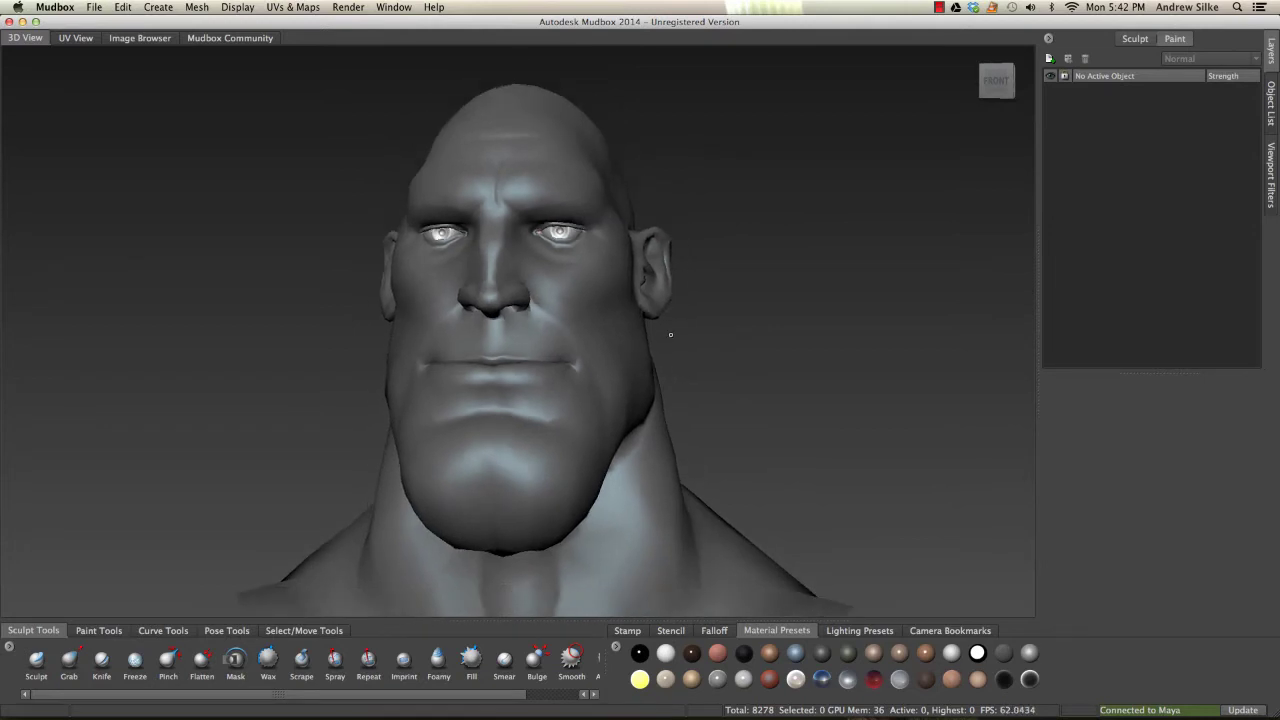
Switch to Maya and turn off the smooth mesh preview on the face, leaving it deselected
{"action": "key", "text": "super+Tab"}
{"action": "left_click", "coordinate": [597, 224]}
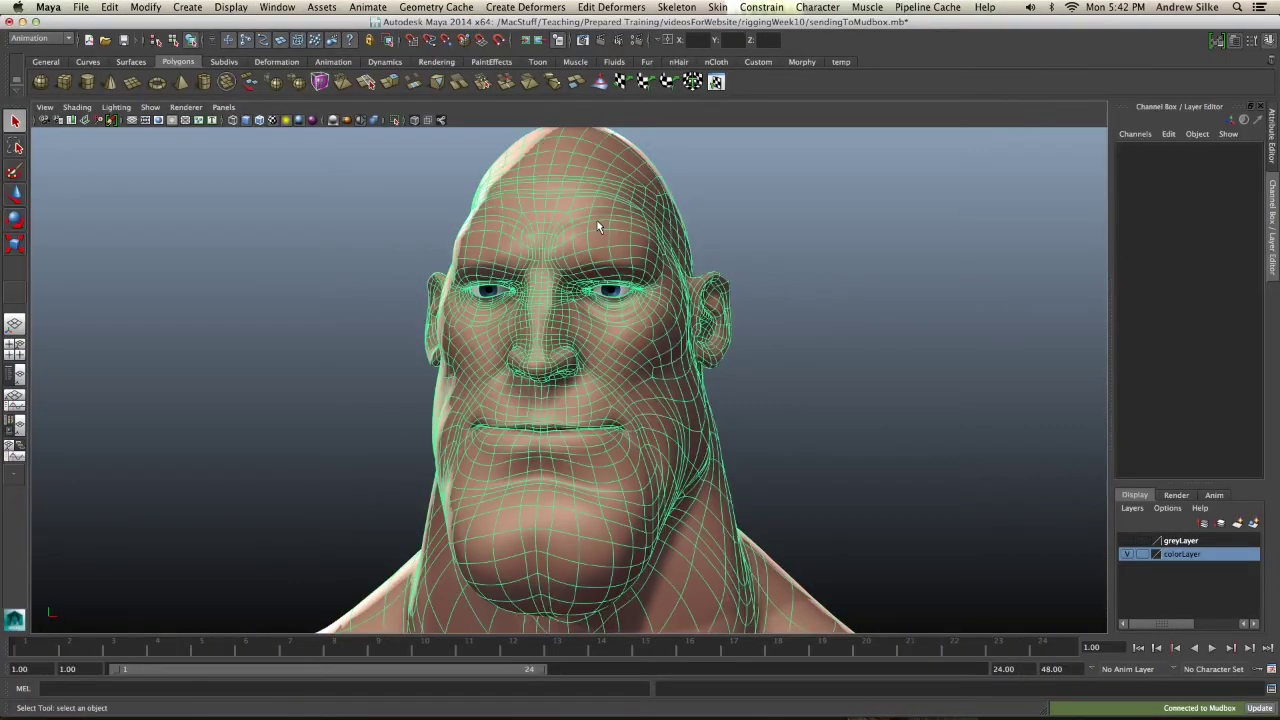
{"action": "key", "text": "3"}
{"action": "key", "text": "1"}
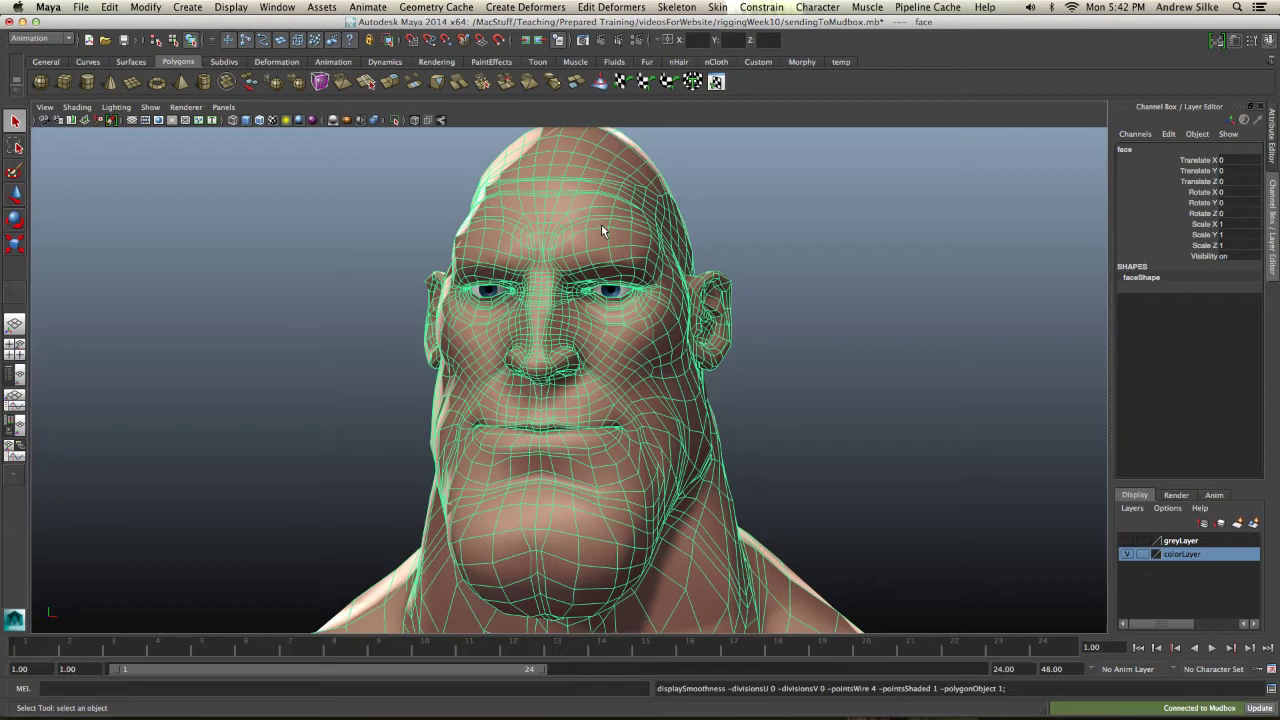
{"action": "left_click", "coordinate": [816, 214]}
{"action": "left_click_drag", "start_coordinate": [840, 228], "coordinate": [737, 234], "text": "alt"}
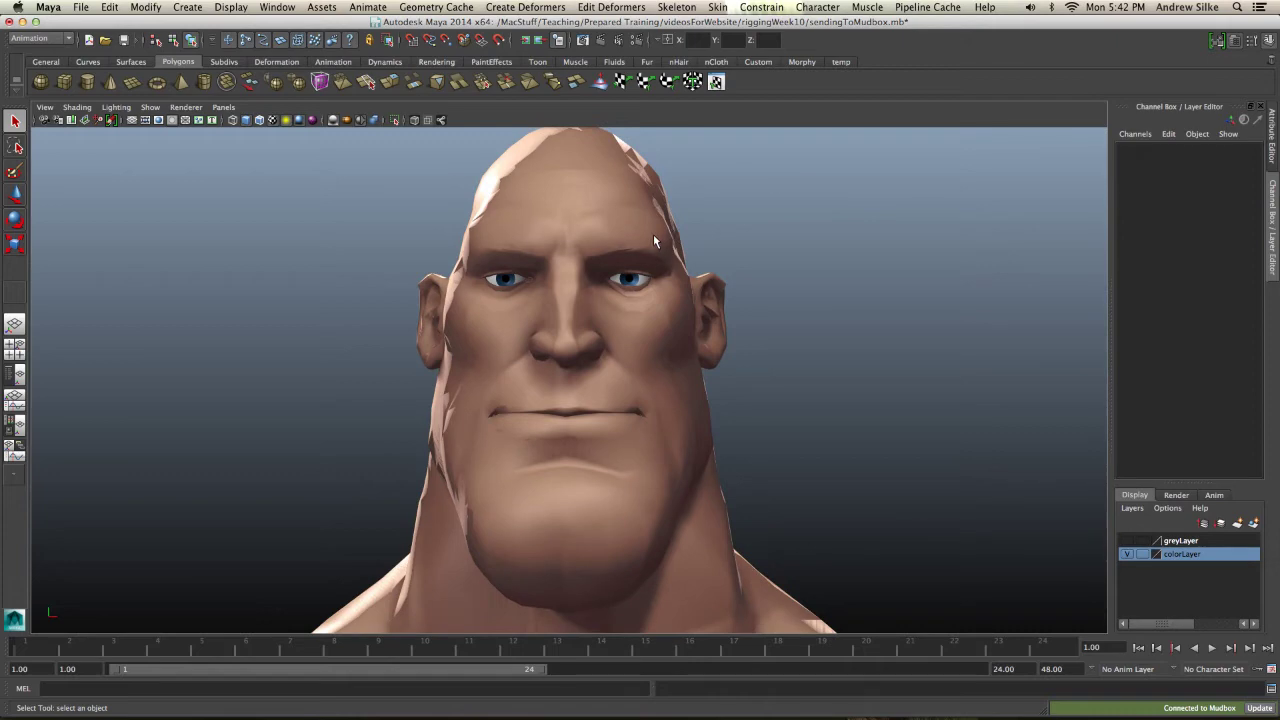
Switch to Mudbox and examine the imported head from several angles with its wireframe shown and hidden
{"action": "key", "text": "super+Tab"}
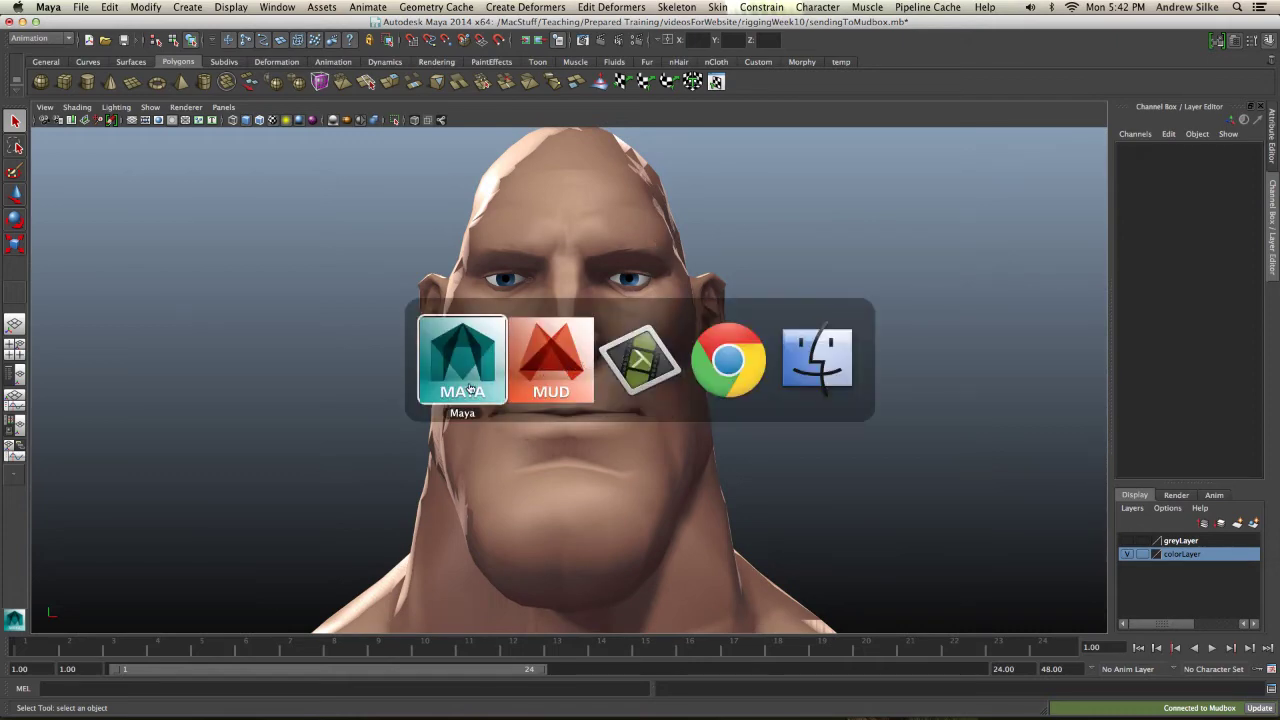
{"action": "left_click", "coordinate": [550, 376]}
{"action": "mouse_move", "coordinate": [703, 289]}
{"action": "left_mouse_down", "text": "alt"}
{"action": "mouse_move", "coordinate": [508, 286]}
{"action": "mouse_move", "coordinate": [743, 285]}
{"action": "mouse_move", "coordinate": [776, 246]}
{"action": "mouse_move", "coordinate": [776, 288]}
{"action": "left_mouse_up", "text": "alt"}
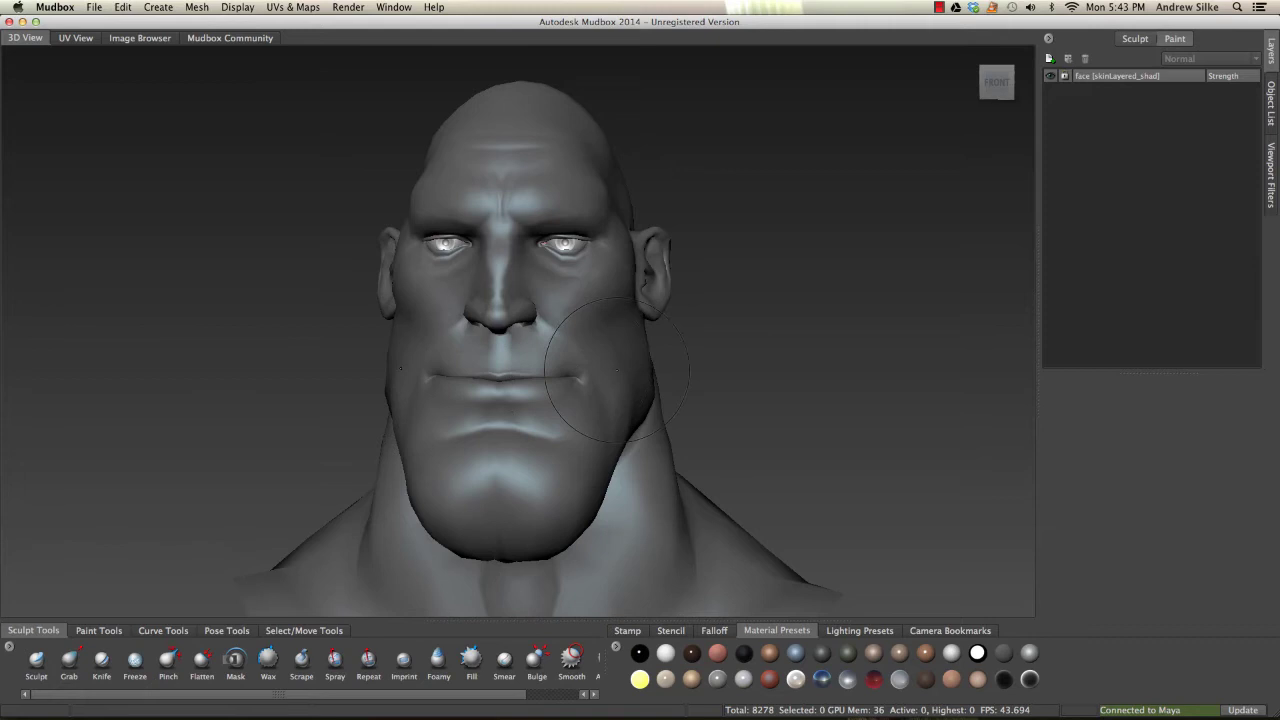
{"action": "mouse_move", "coordinate": [612, 370]}
{"action": "left_mouse_down", "text": "alt"}
{"action": "mouse_move", "coordinate": [600, 322]}
{"action": "mouse_move", "coordinate": [548, 290]}
{"action": "mouse_move", "coordinate": [540, 300]}
{"action": "left_mouse_up", "text": "alt"}
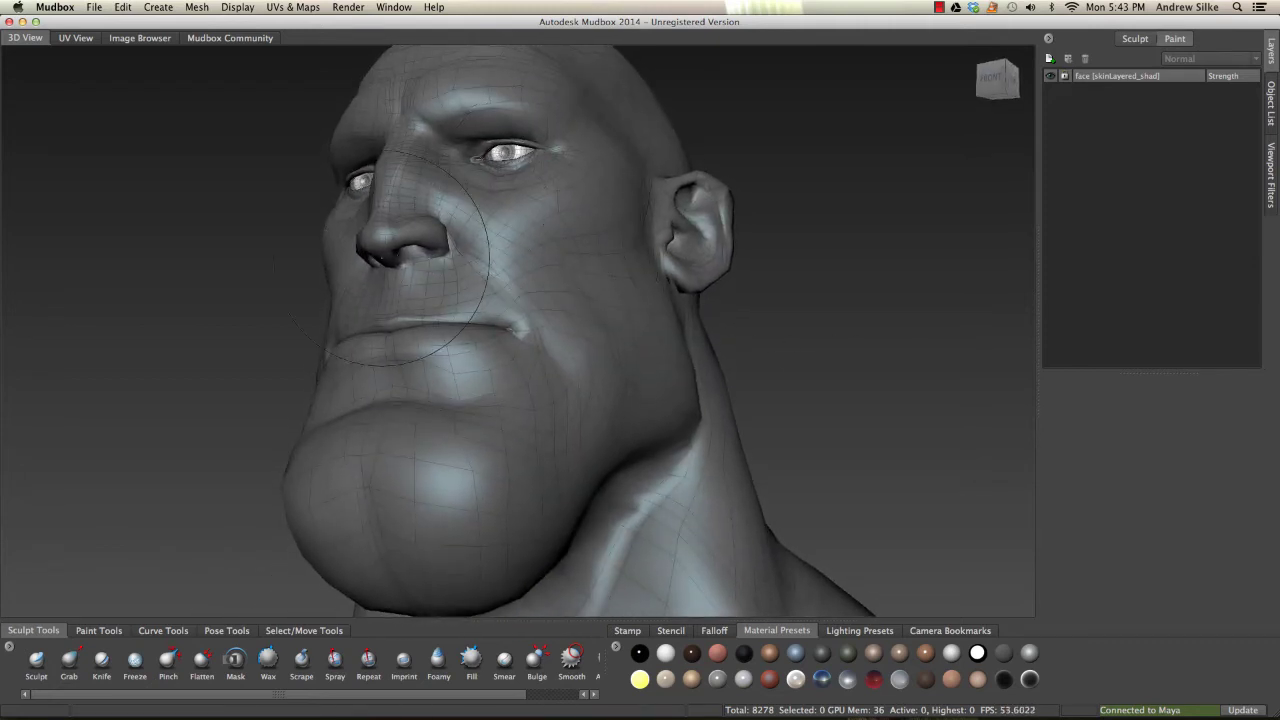
{"action": "key", "text": "w"}
{"action": "left_click_drag", "start_coordinate": [600, 292], "coordinate": [712, 434], "text": "alt"}
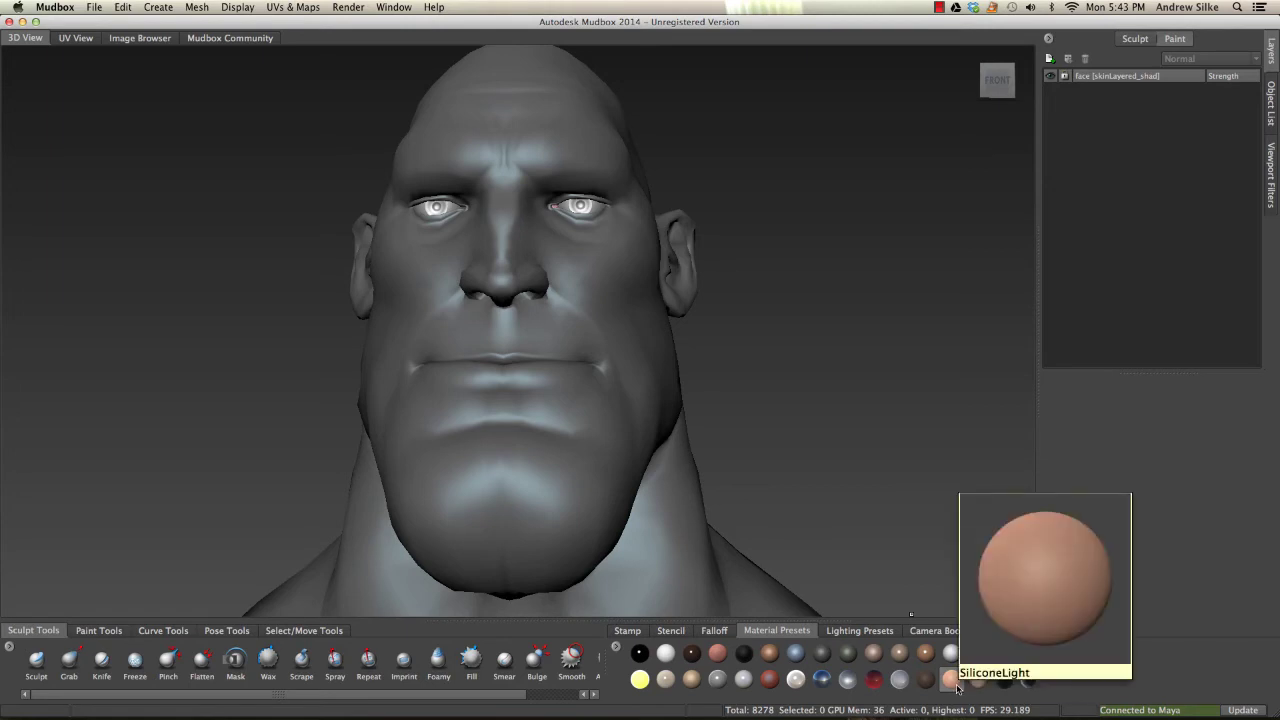
{"action": "left_click_drag", "start_coordinate": [832, 230], "coordinate": [812, 232], "text": "alt"}
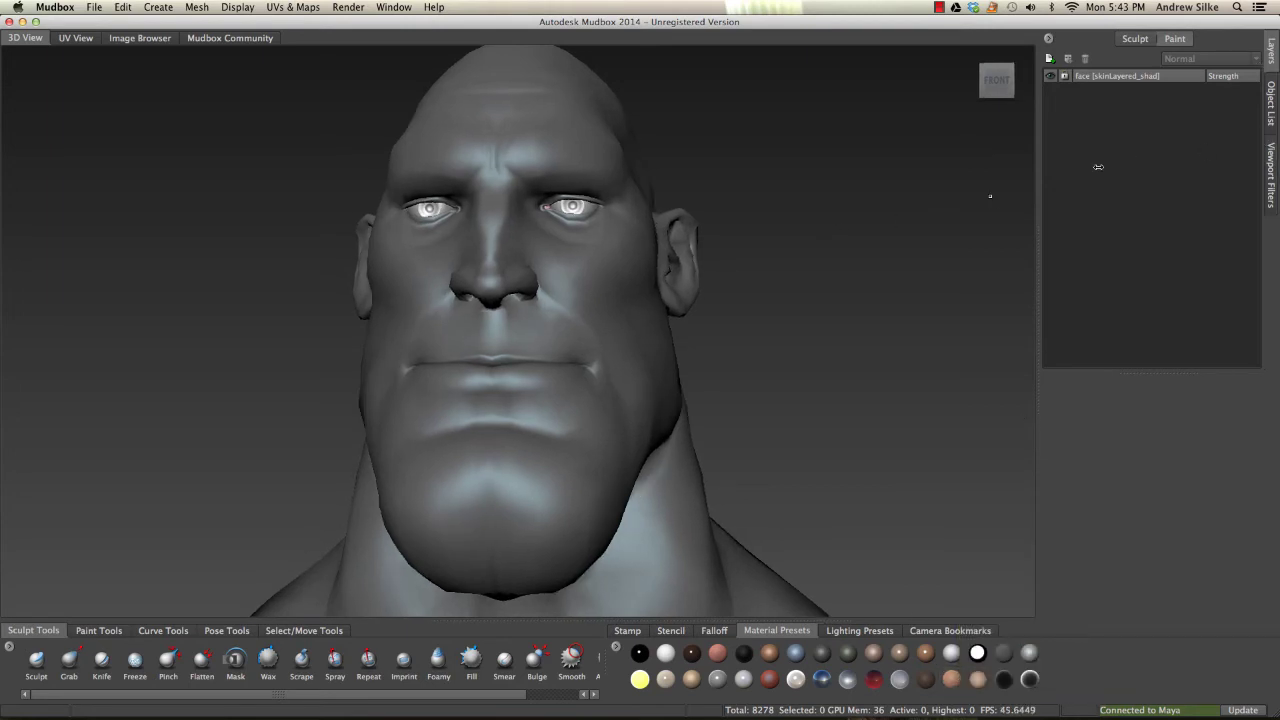
Examine the imported objects in the object list by selecting eyeFlesh_L, eyeFlesh_R, eyeBall_L, eyeBall_R and face in turn
{"action": "left_click", "coordinate": [1271, 104]}
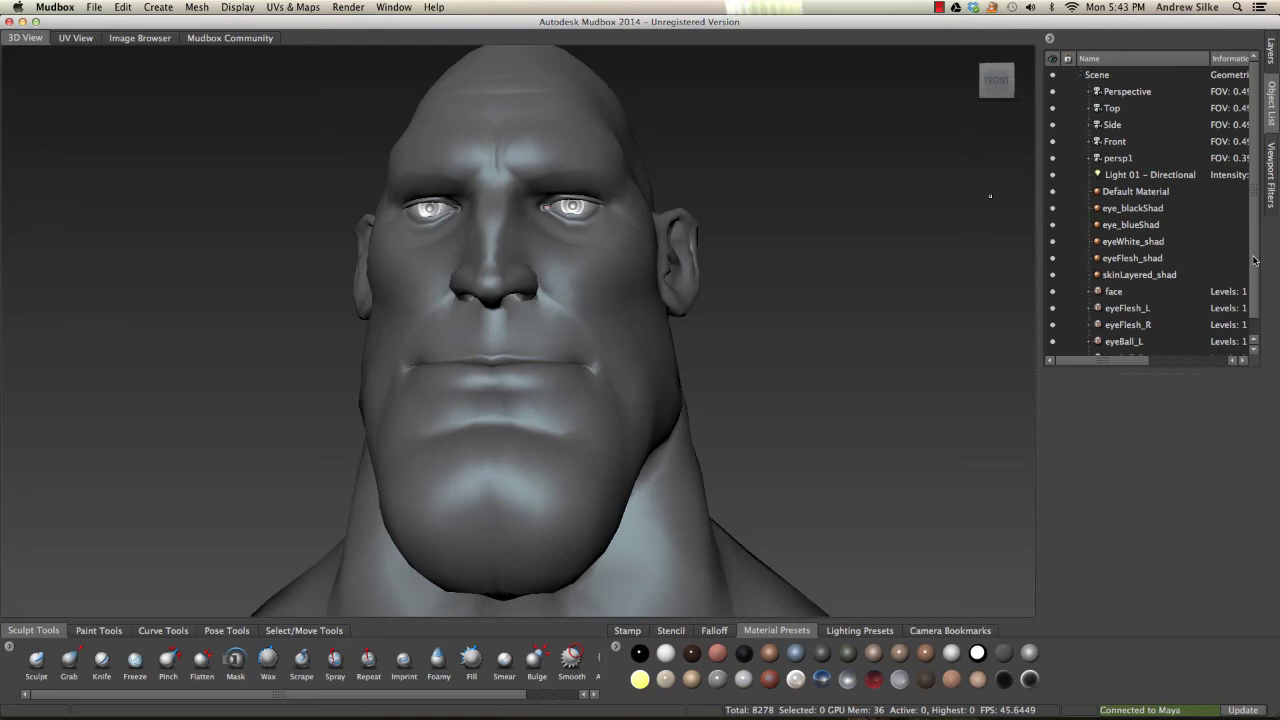
{"action": "scroll", "coordinate": [1247, 290], "scroll_direction": "down", "scroll_amount": 1}
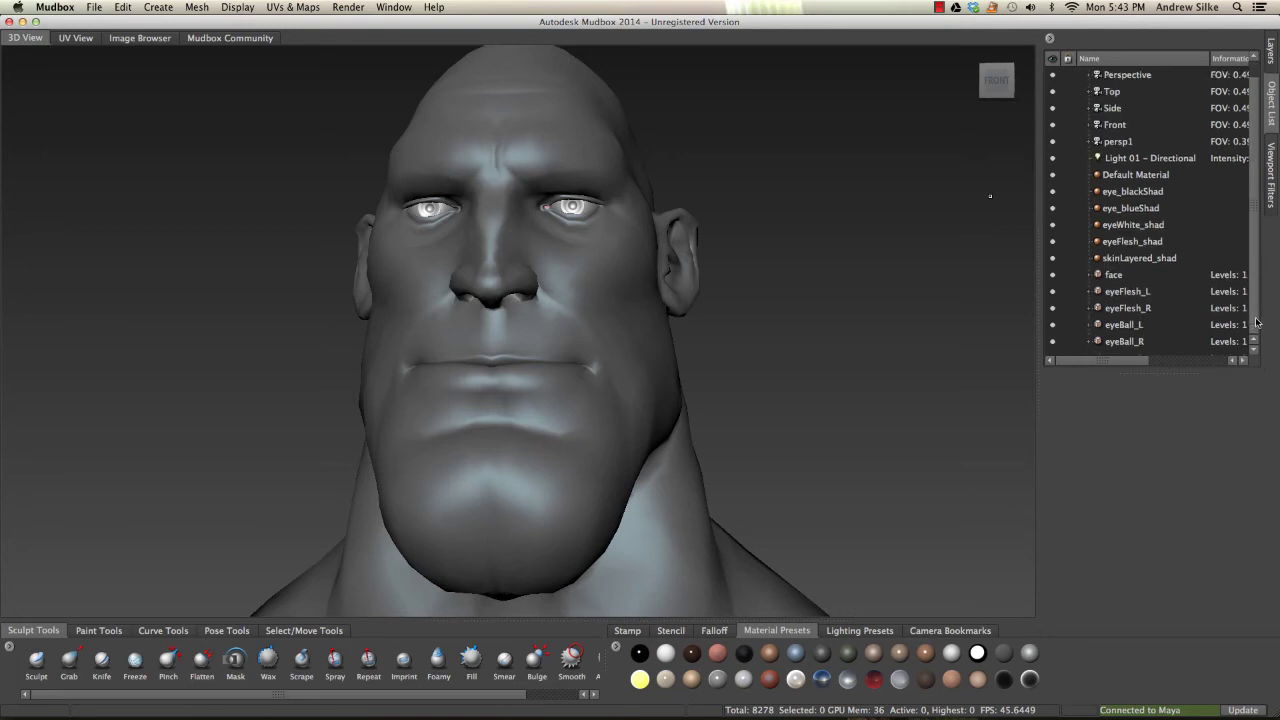
{"action": "left_click", "coordinate": [1137, 279]}
{"action": "left_click", "coordinate": [1127, 291]}
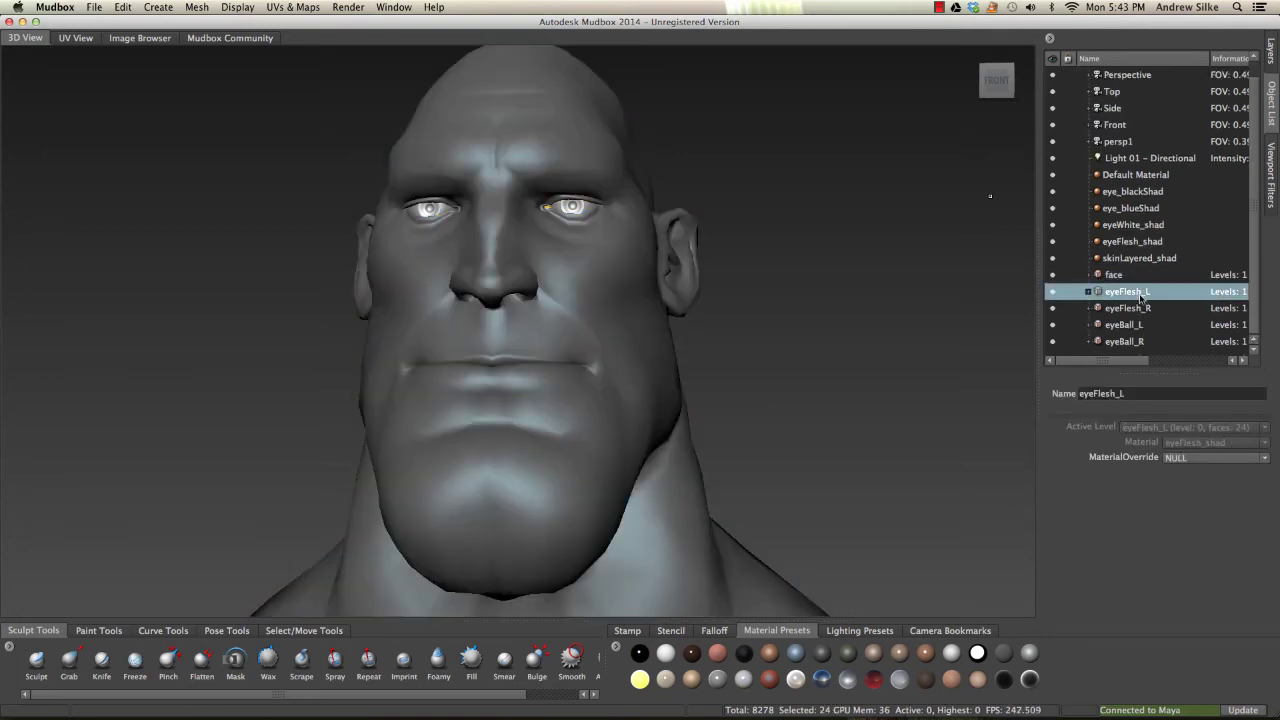
{"action": "left_click", "coordinate": [1128, 308]}
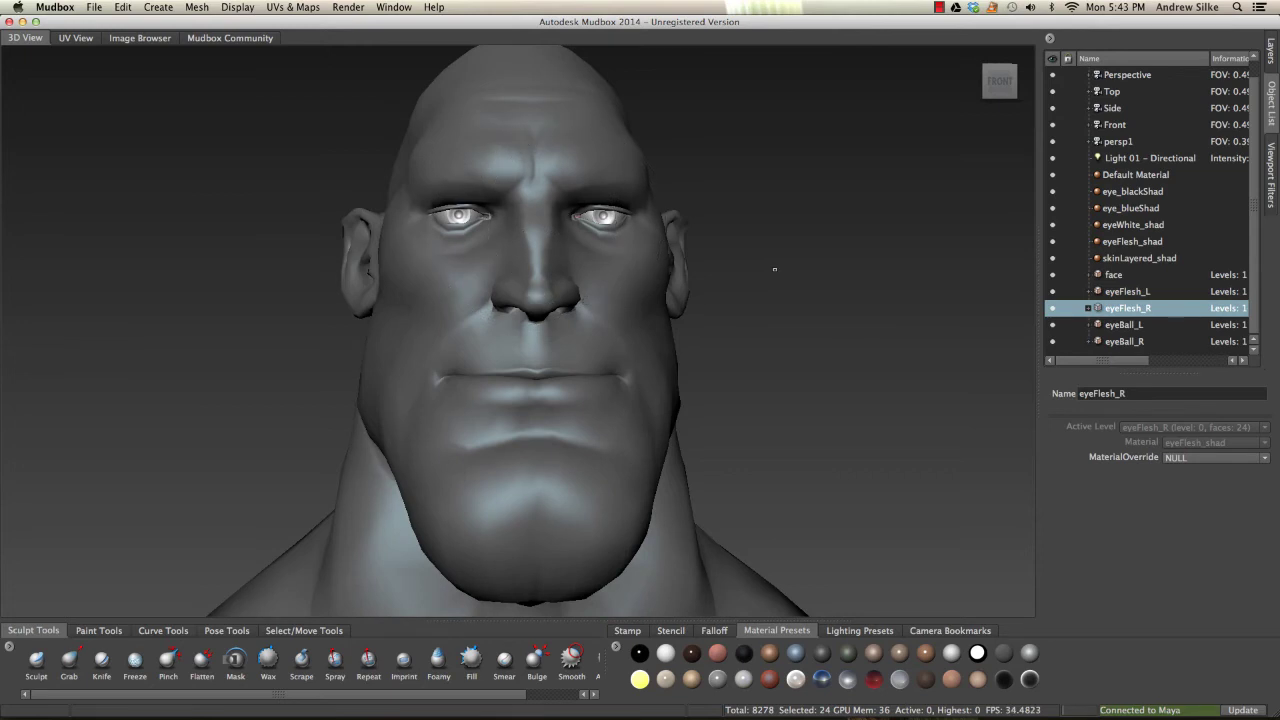
{"action": "left_click_drag", "start_coordinate": [998, 286], "coordinate": [963, 304], "text": "alt"}
{"action": "left_click", "coordinate": [1124, 325]}
{"action": "left_click", "coordinate": [1128, 342]}
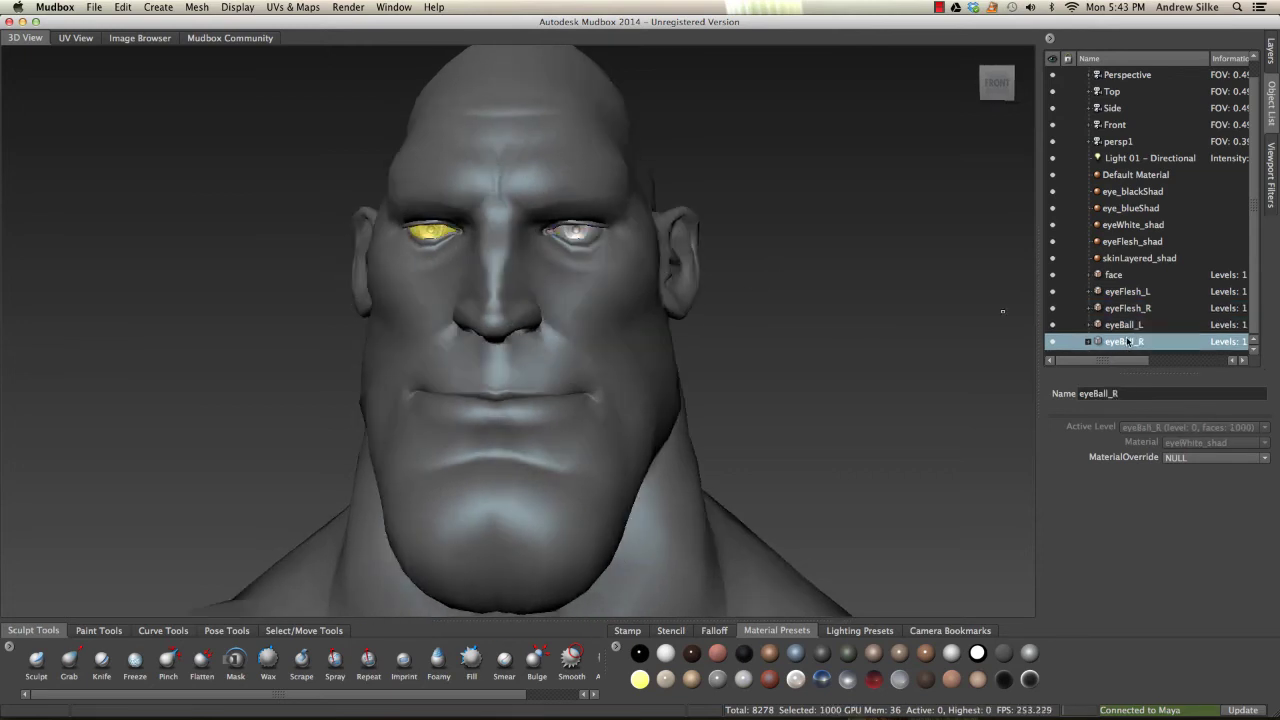
{"action": "left_click", "coordinate": [1127, 275]}
{"action": "left_click_drag", "start_coordinate": [868, 368], "coordinate": [808, 321], "text": "alt"}
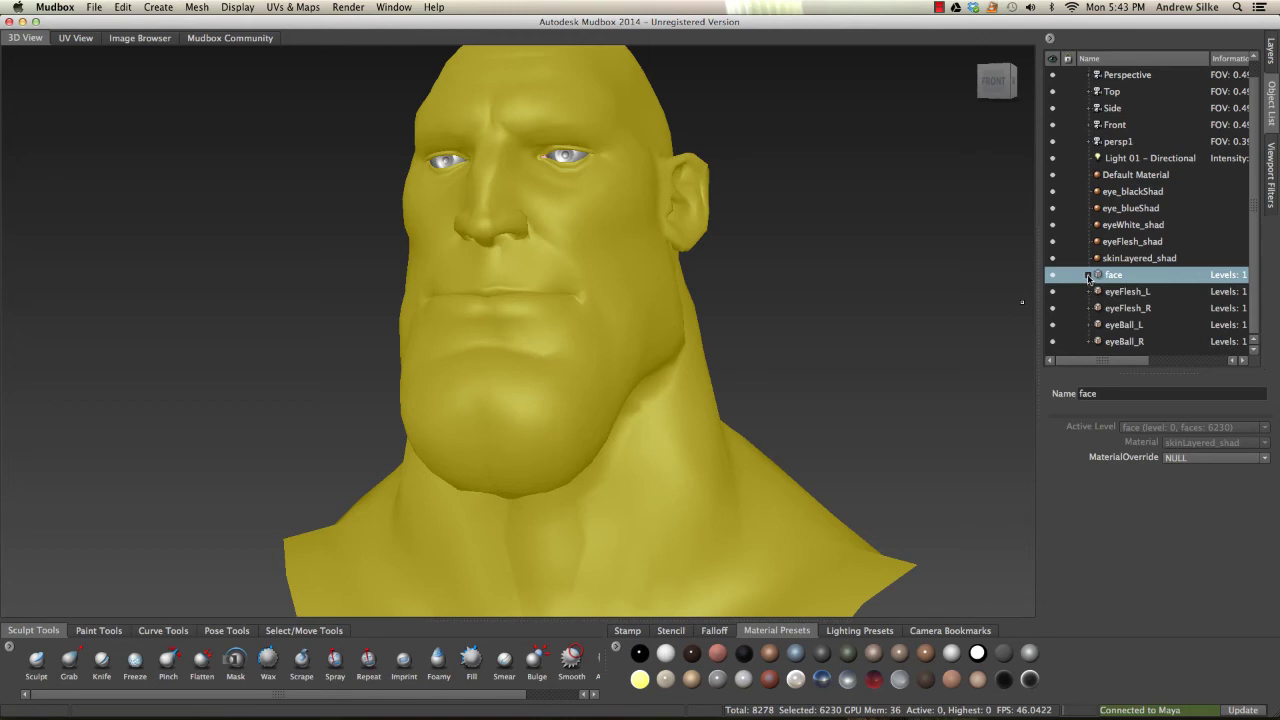
Expand the face object's hierarchy to inspect its FbxOneClickData entry, and select the parent face object again
{"action": "left_click", "coordinate": [1088, 276]}
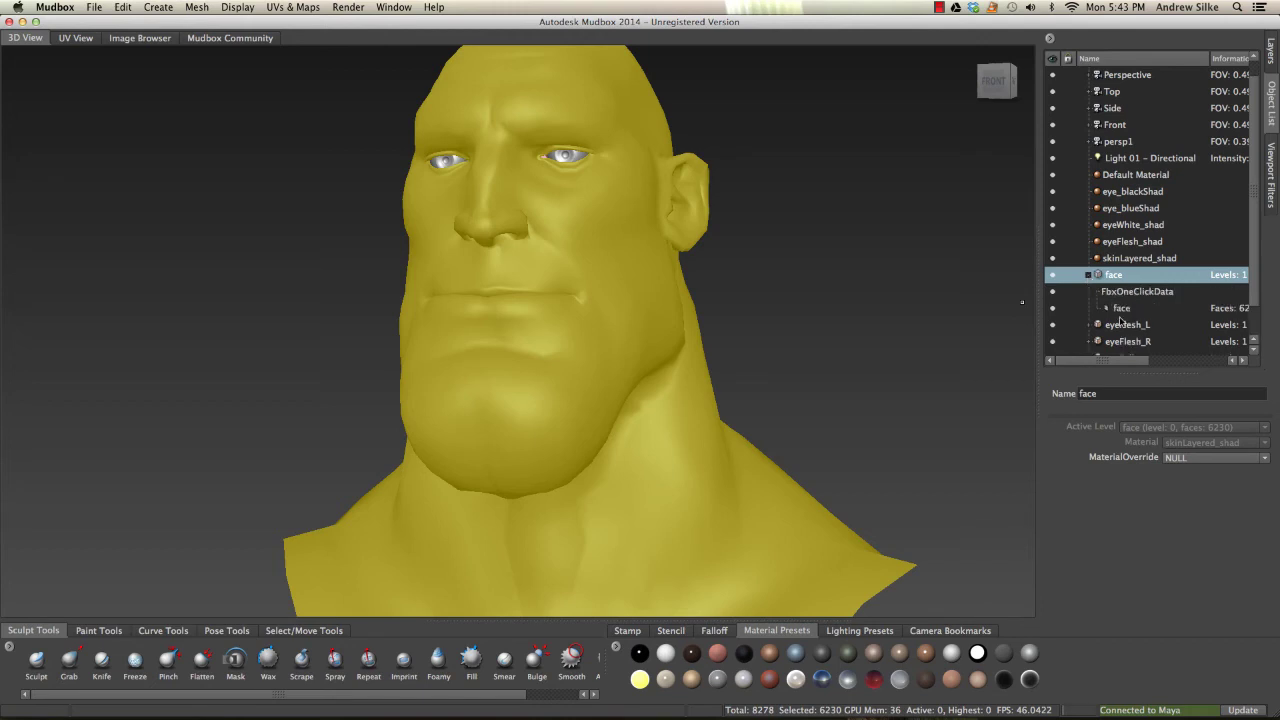
{"action": "left_click", "coordinate": [1139, 292]}
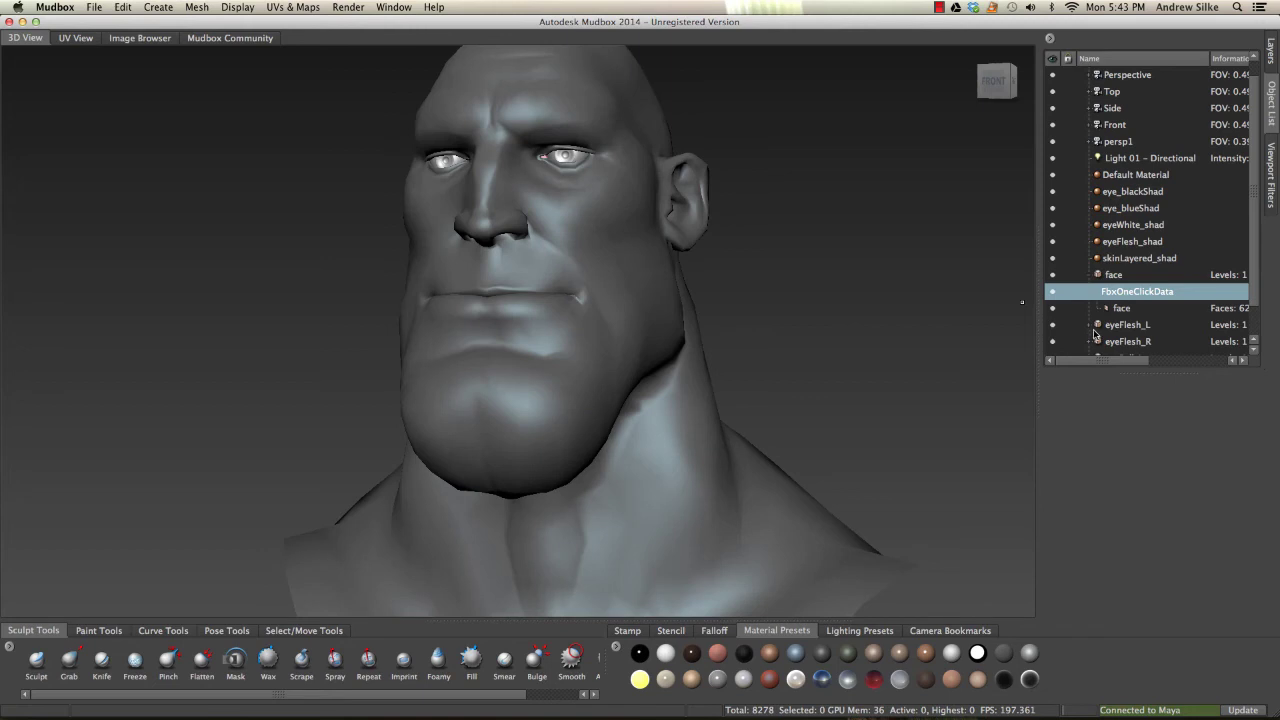
{"action": "left_click", "coordinate": [1124, 276]}
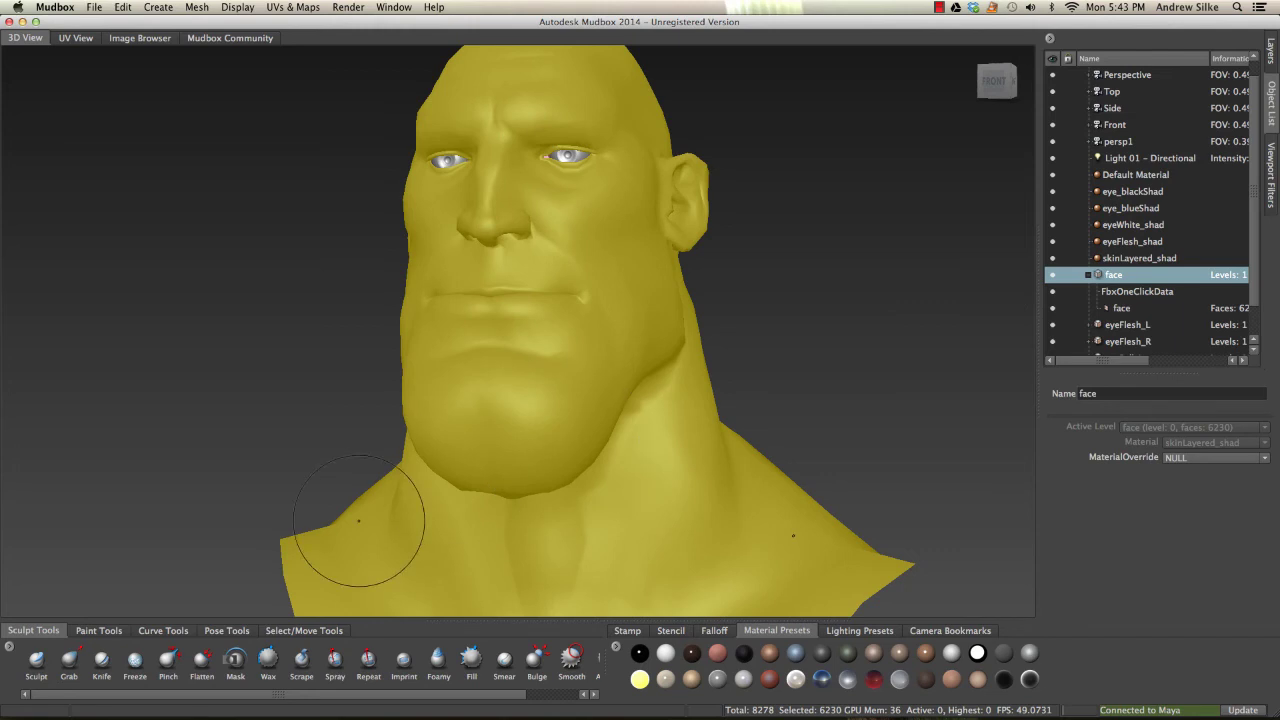
Deselect the face mesh, try painting a mirrored face selection over the jaw and neck, and clear that selection
{"action": "left_click", "coordinate": [281, 463]}
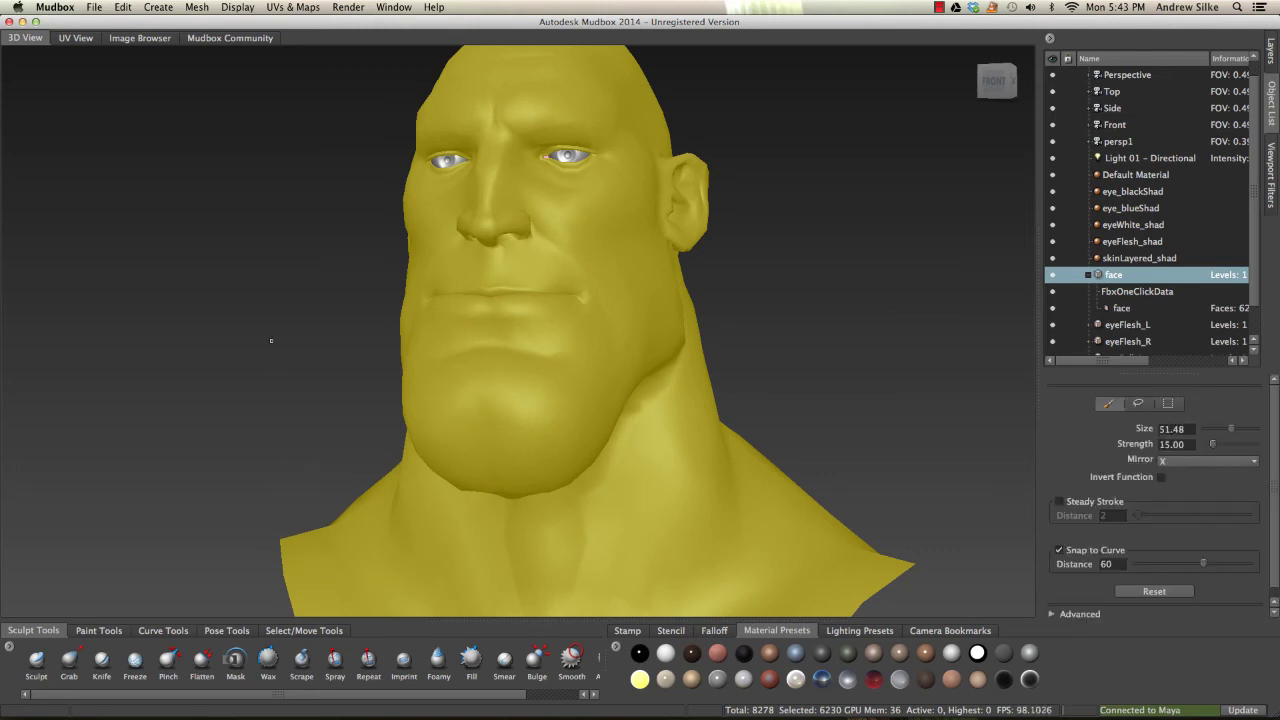
{"action": "left_click", "coordinate": [270, 341]}
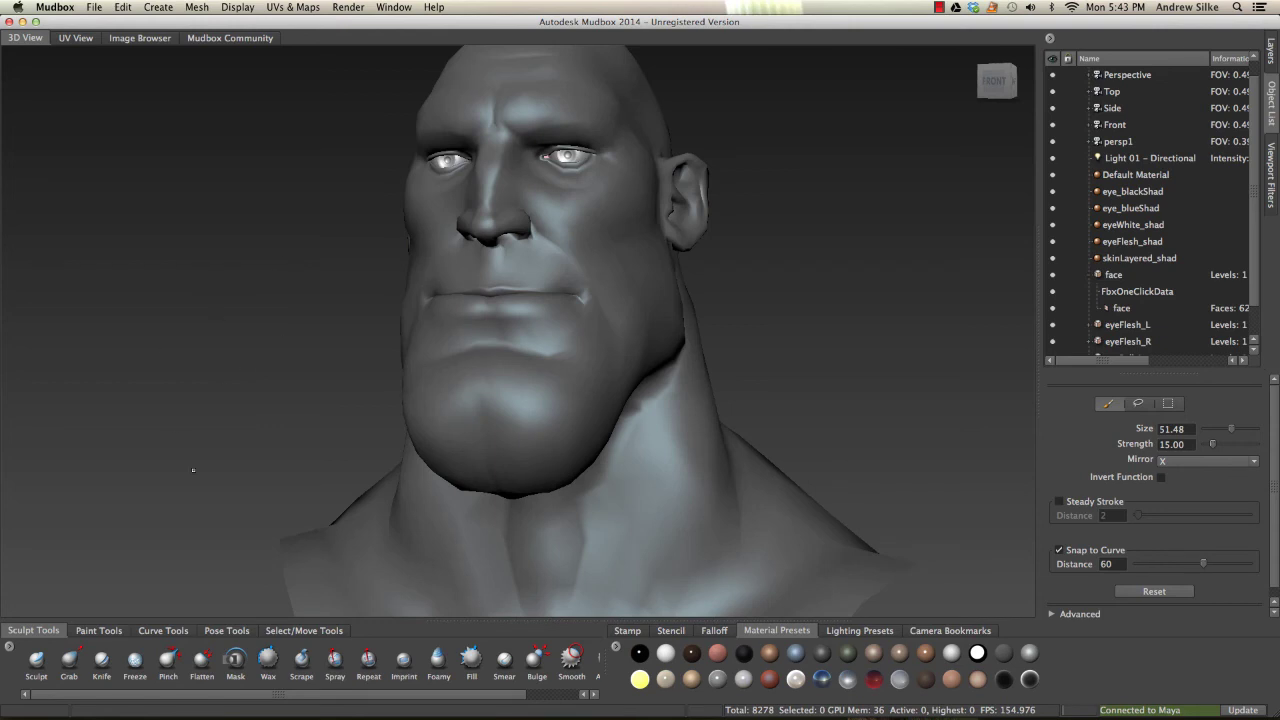
{"action": "mouse_move", "coordinate": [480, 535]}
{"action": "left_mouse_down"}
{"action": "mouse_move", "coordinate": [600, 515]}
{"action": "mouse_move", "coordinate": [623, 309]}
{"action": "mouse_move", "coordinate": [574, 369]}
{"action": "left_mouse_up"}
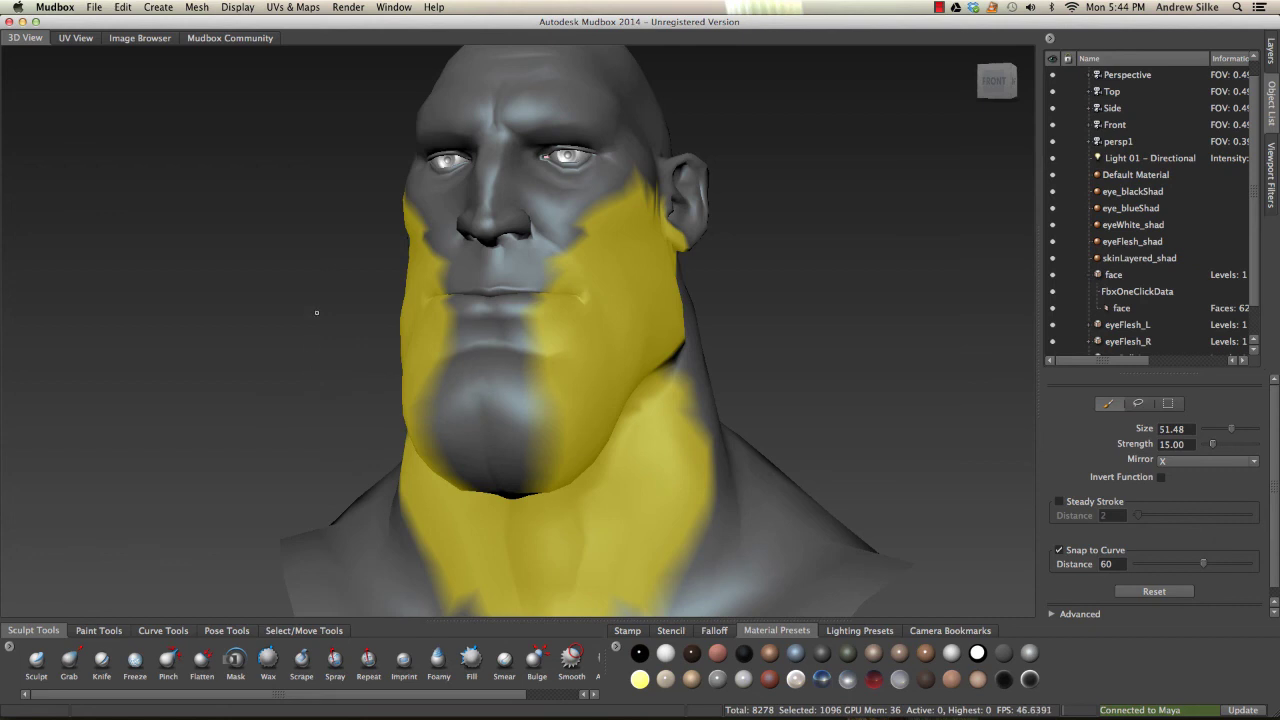
{"action": "left_click", "coordinate": [189, 228]}
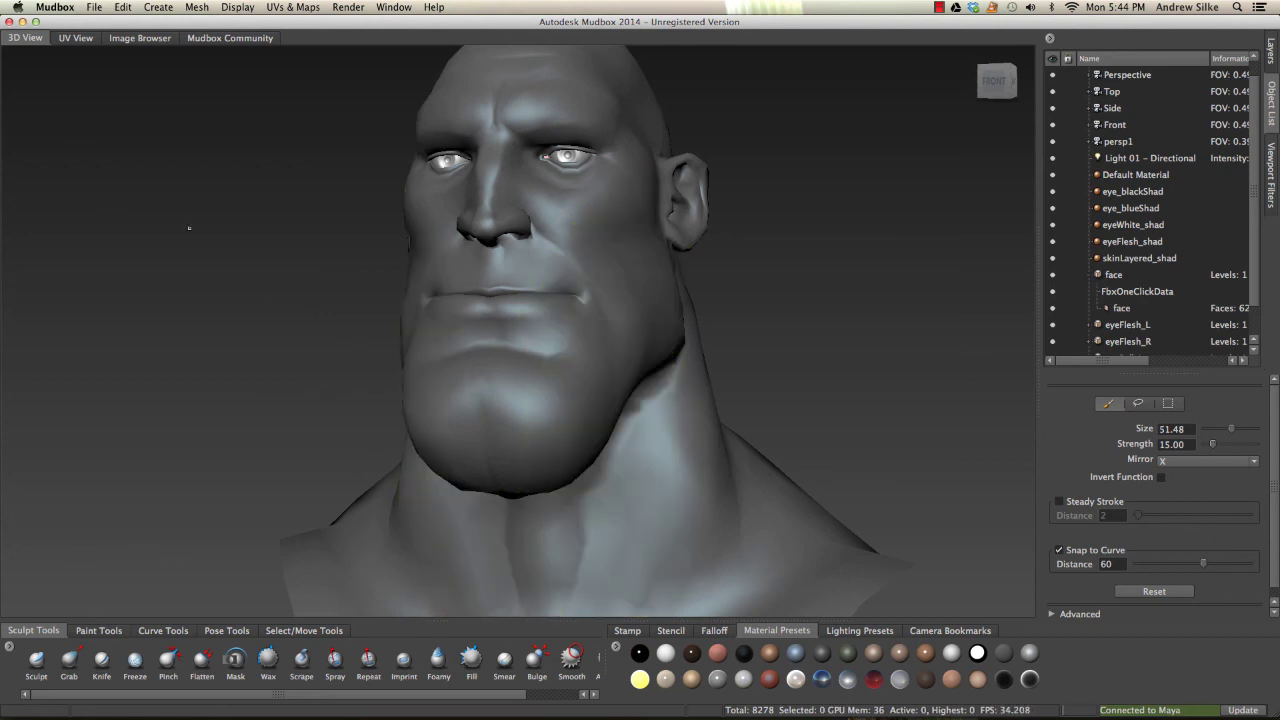
Activate the Grab brush for sculpting the head, with the face viewed from the front
{"action": "left_click", "coordinate": [69, 660]}
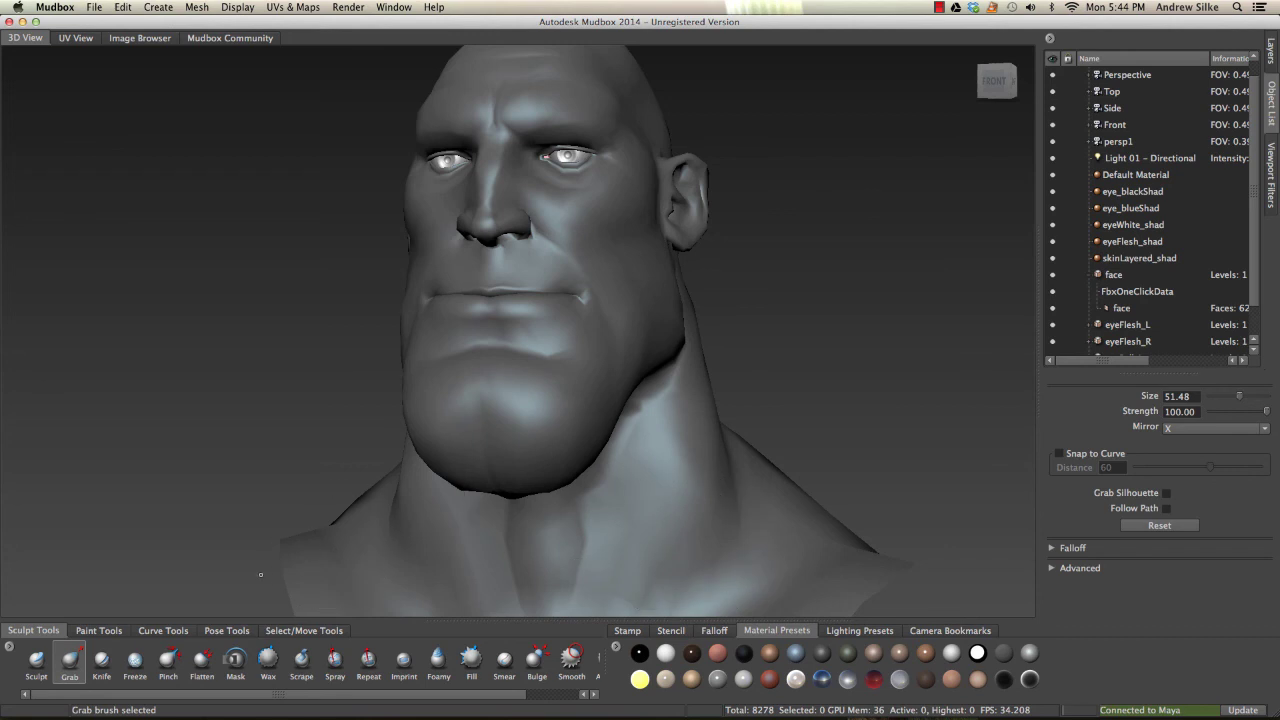
{"action": "left_click_drag", "start_coordinate": [148, 604], "coordinate": [808, 405], "text": "alt"}
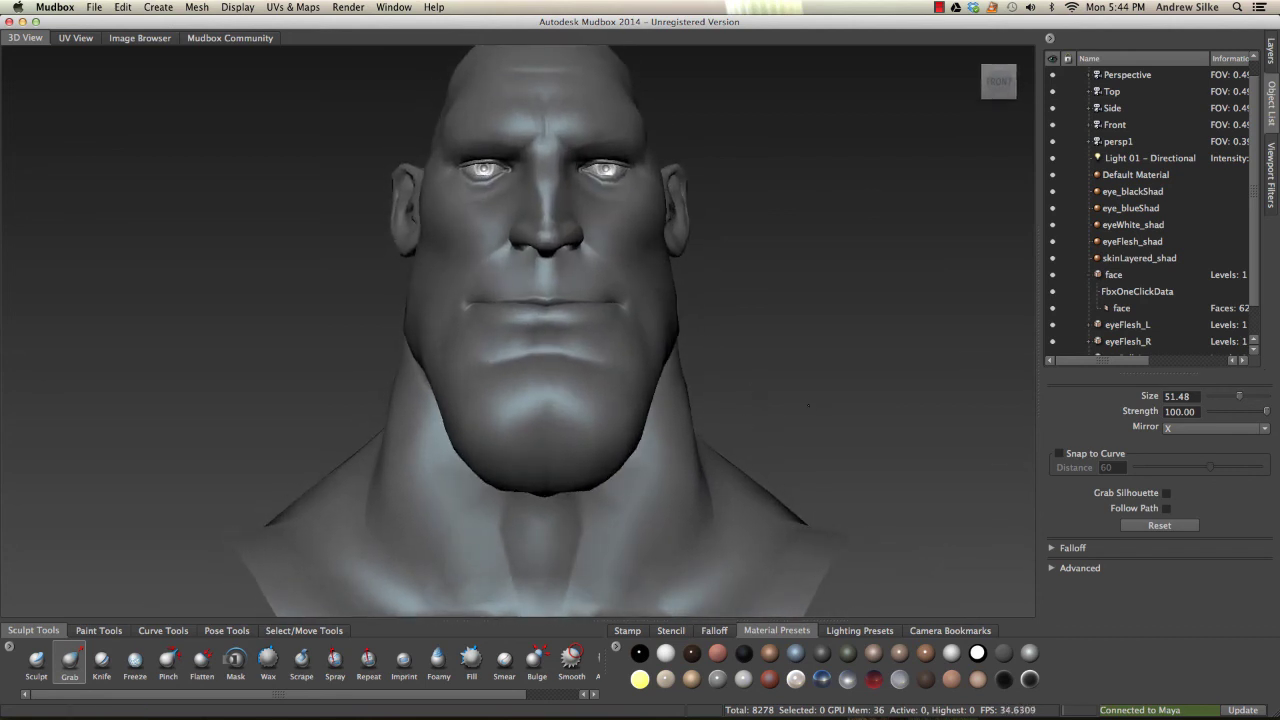